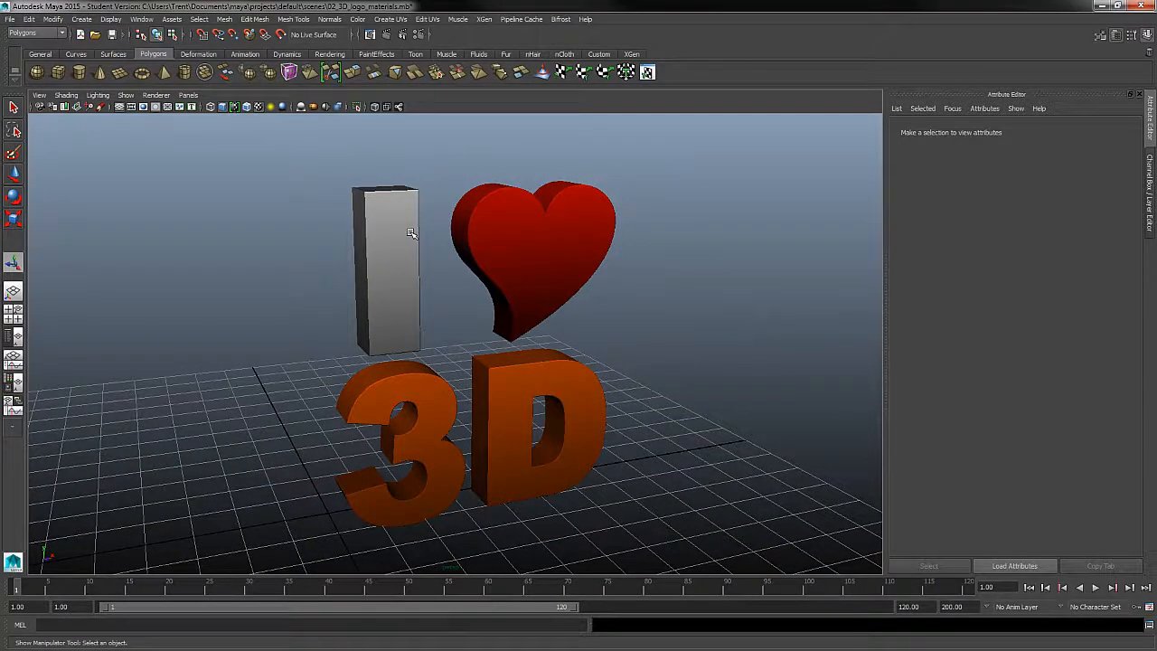
Examine the heart's Heart_mat material, its shader type options and the ramp texture connected to its color.
left_click(578, 251)
right_click_drag(583, 248, 583, 466)
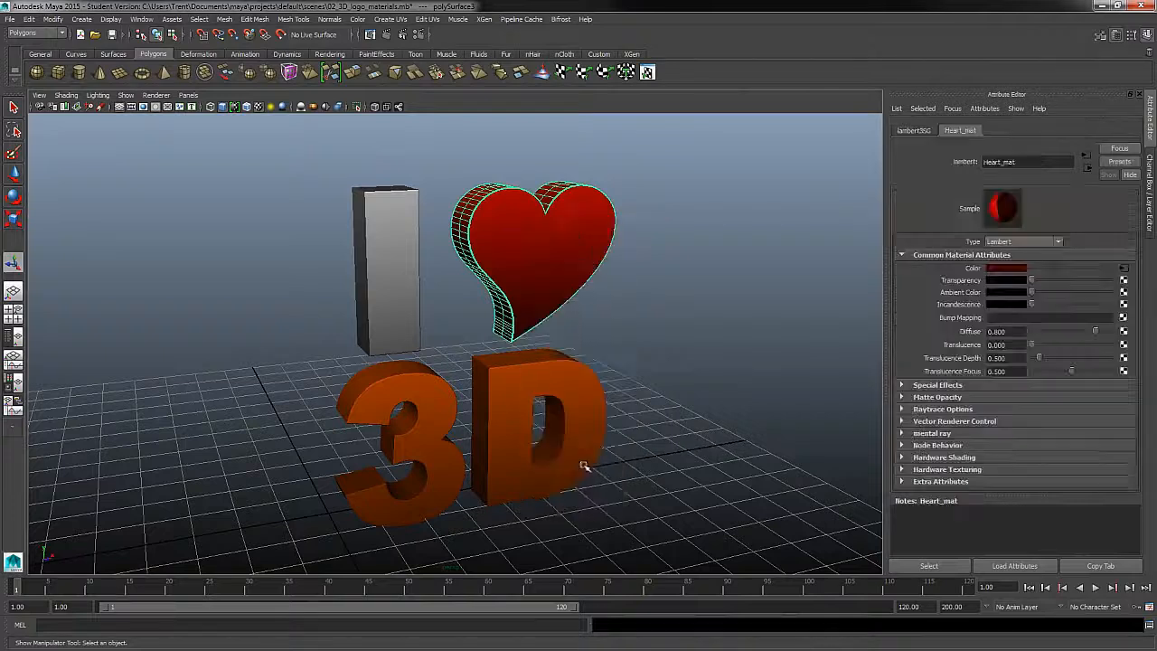
left_click(1016, 242)
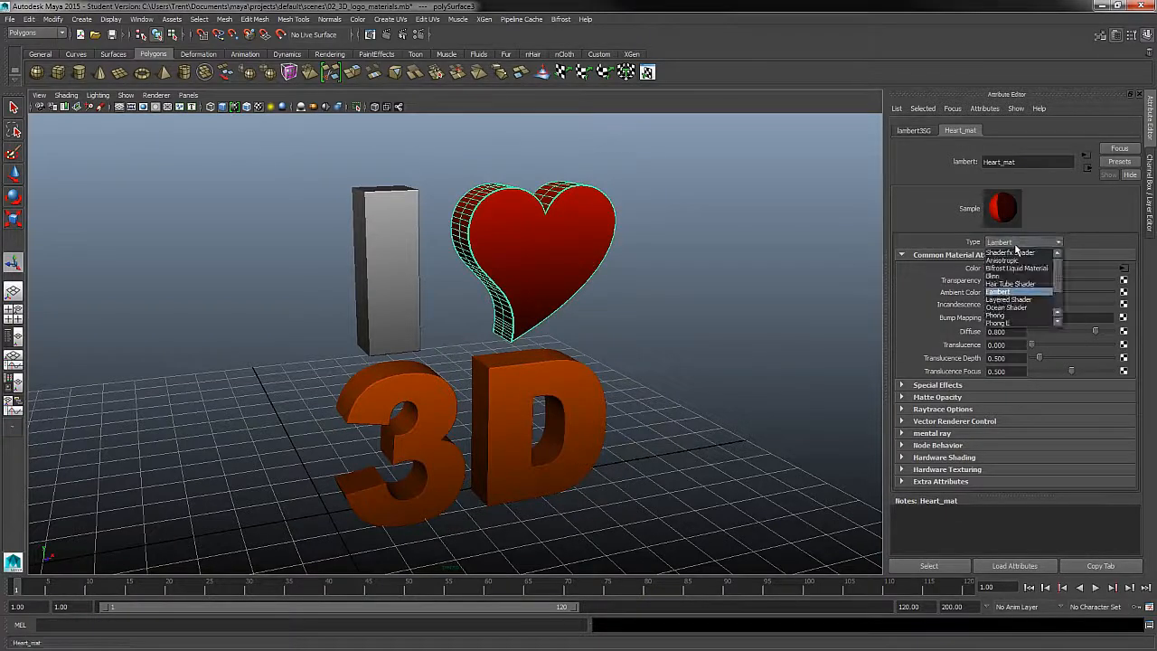
left_click(1016, 246)
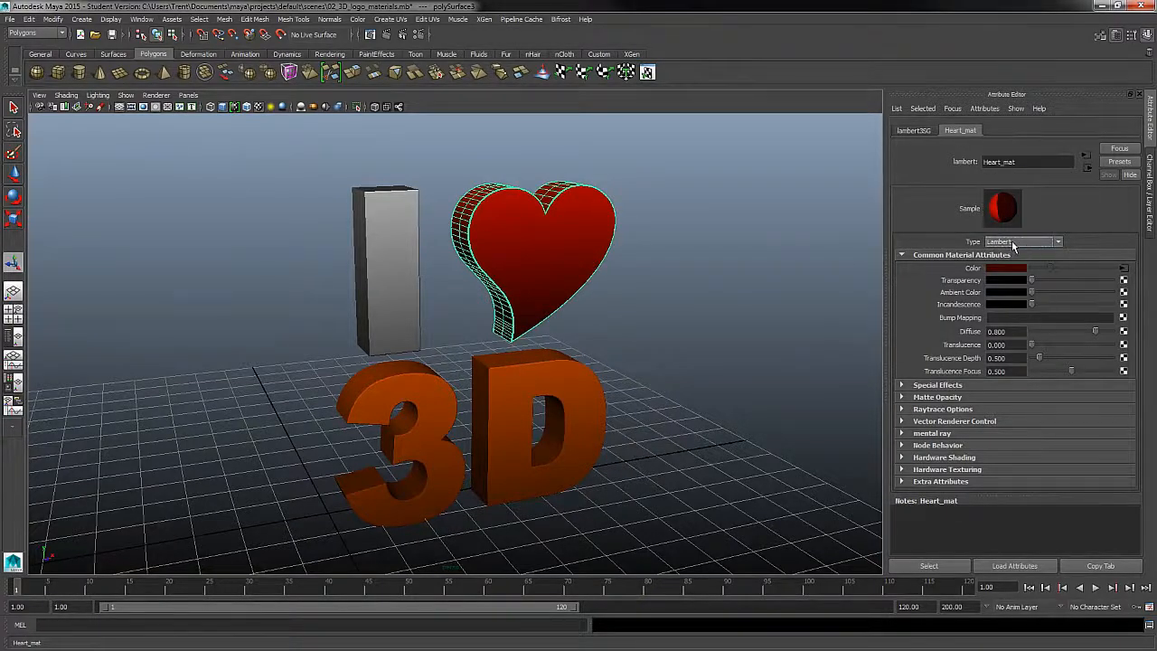
left_click(1123, 268)
mouse_move(1093, 295)
left_mouse_down()
mouse_move(1026, 296)
mouse_move(1125, 308)
left_mouse_up()
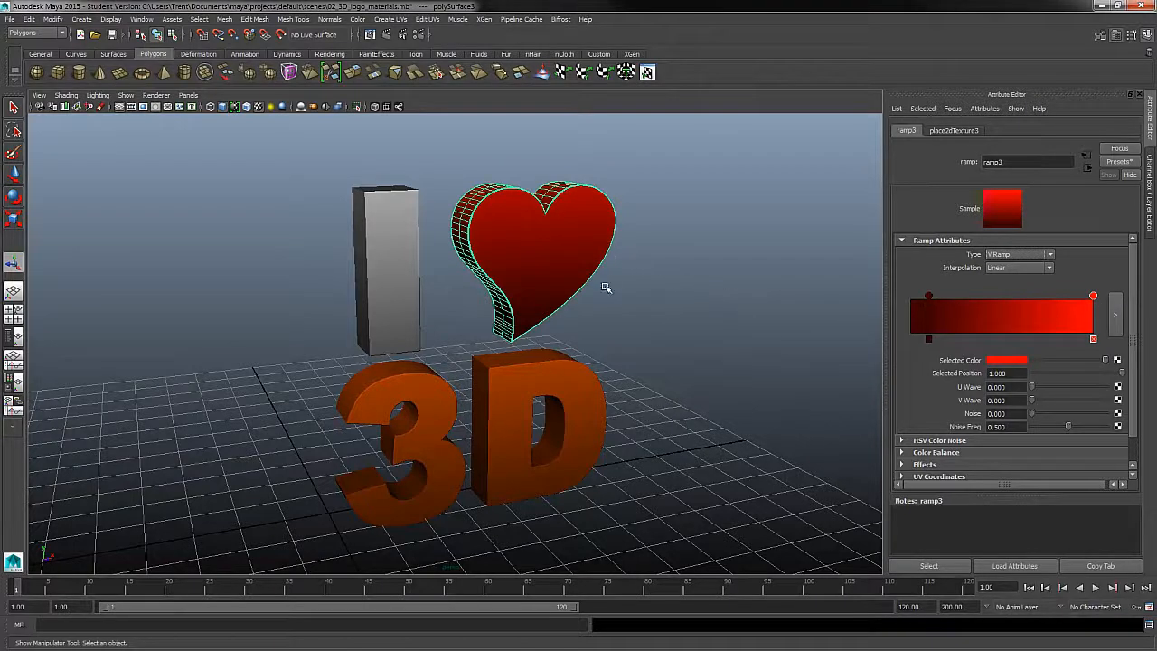
left_click(665, 297)
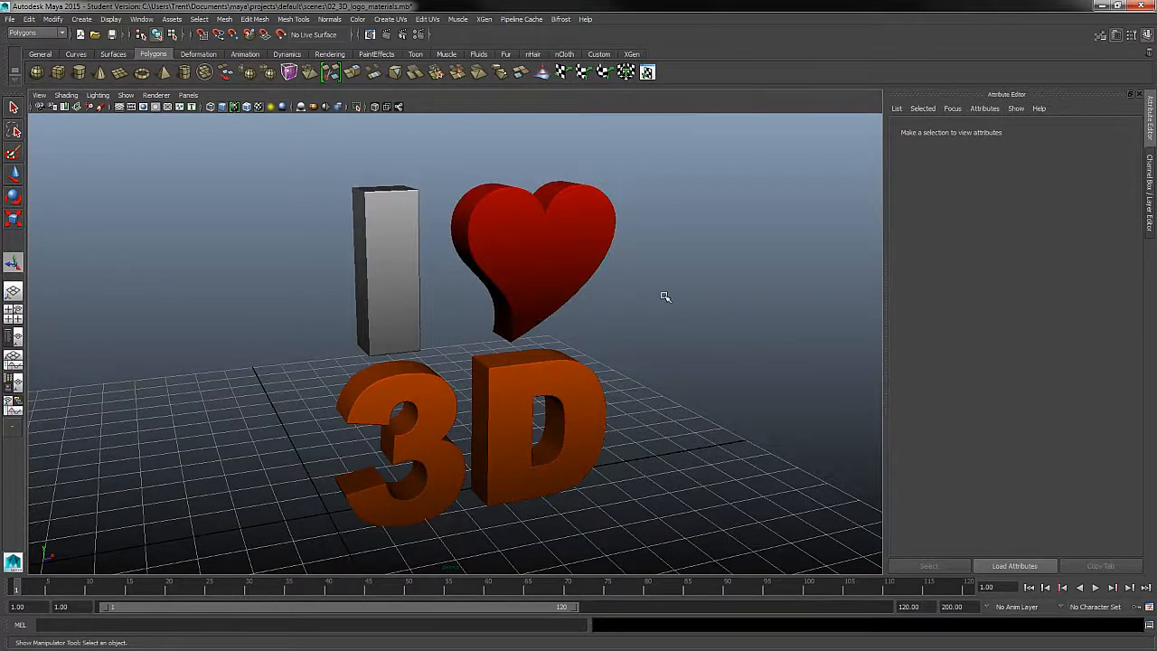
mouse_move(666, 320)
left_mouse_down("alt")
mouse_move(679, 320)
mouse_move(669, 320)
left_mouse_up("alt")
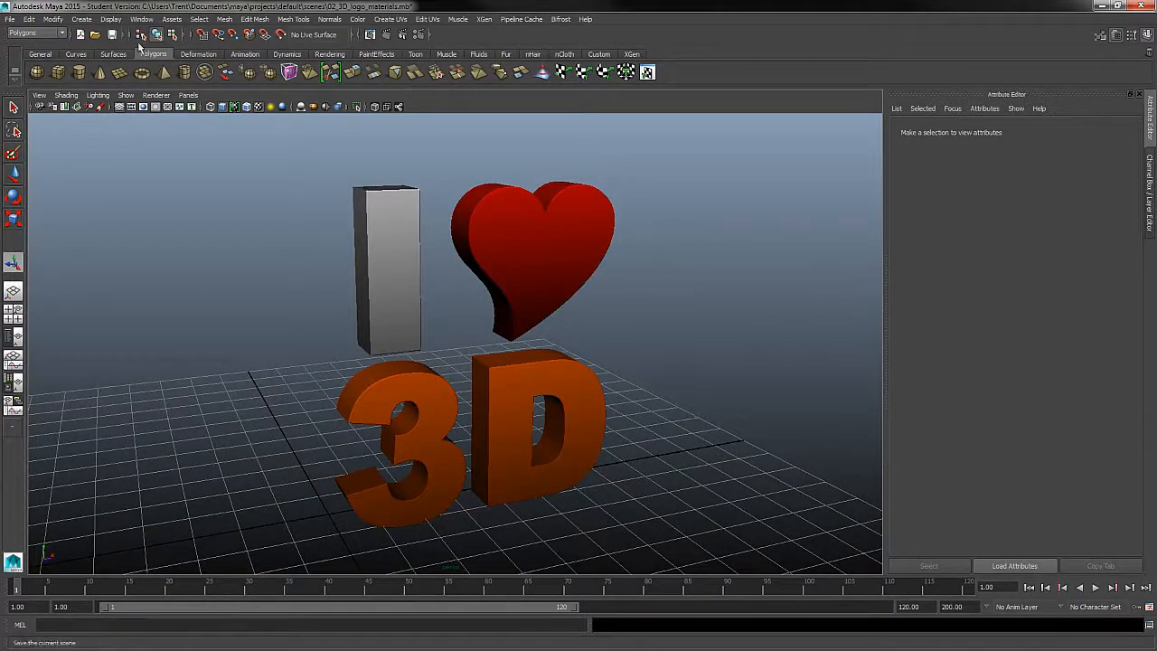
left_click(62, 34)
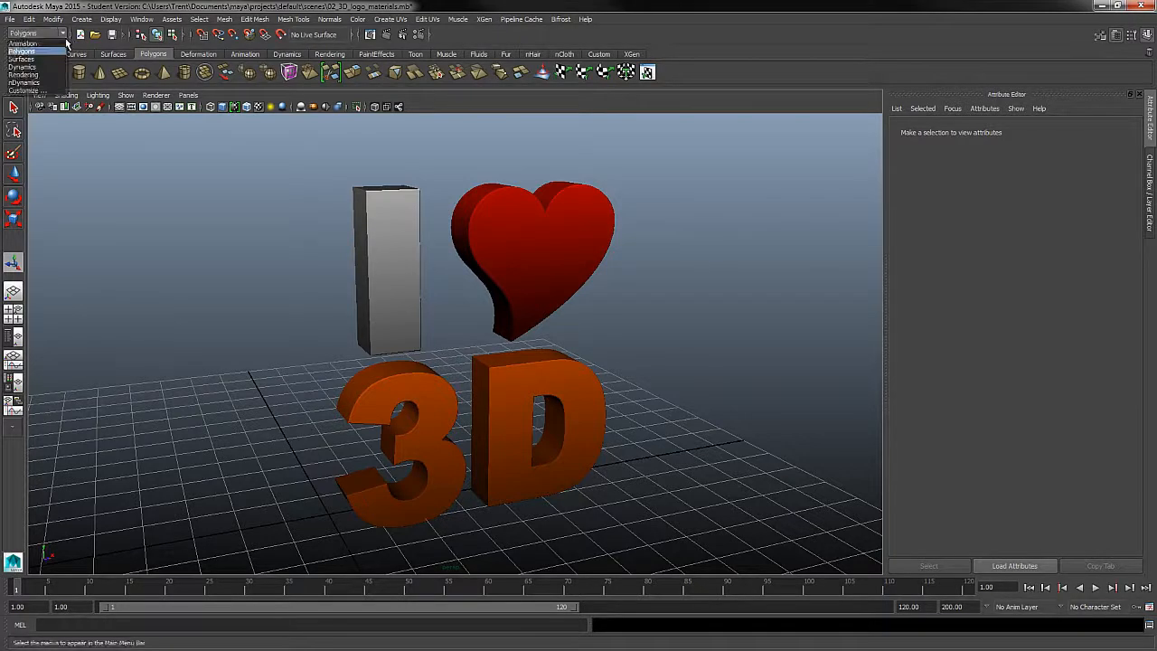
left_click(21, 50)
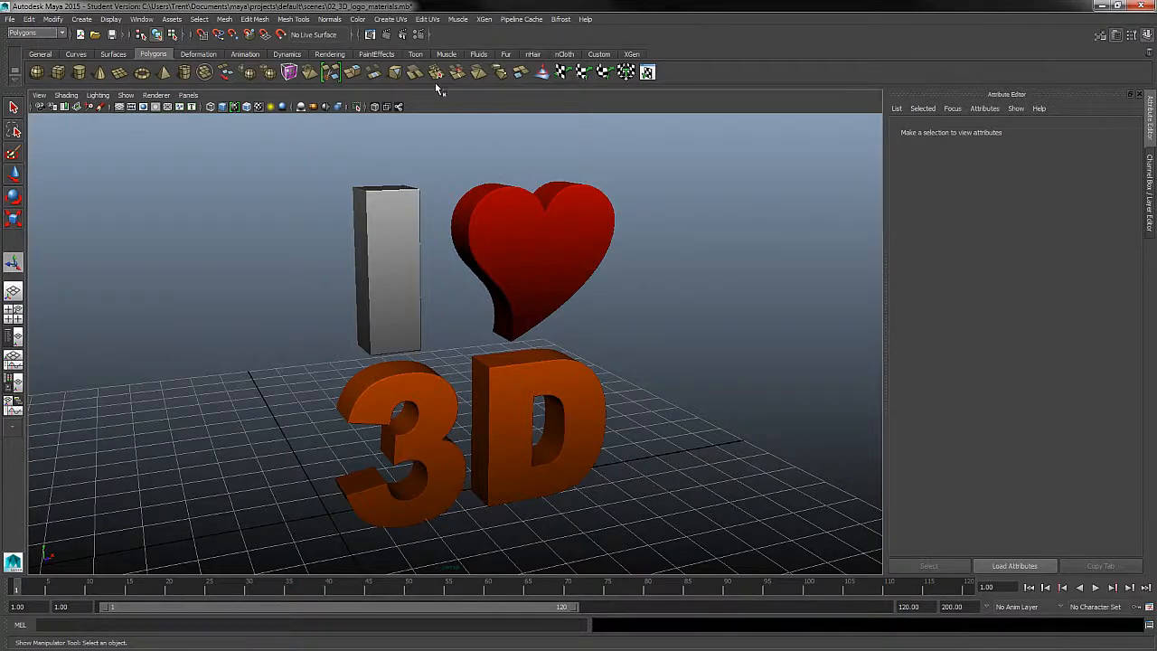
left_click(329, 19)
left_click_drag(553, 328, 566, 332, "alt")
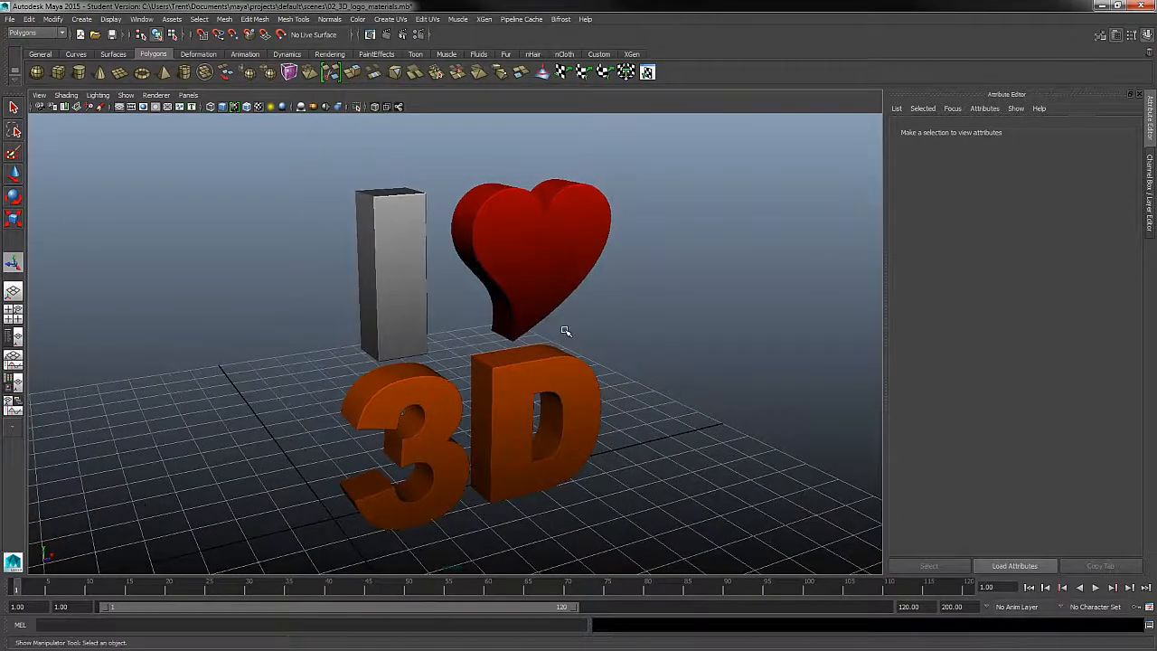
left_click(391, 19)
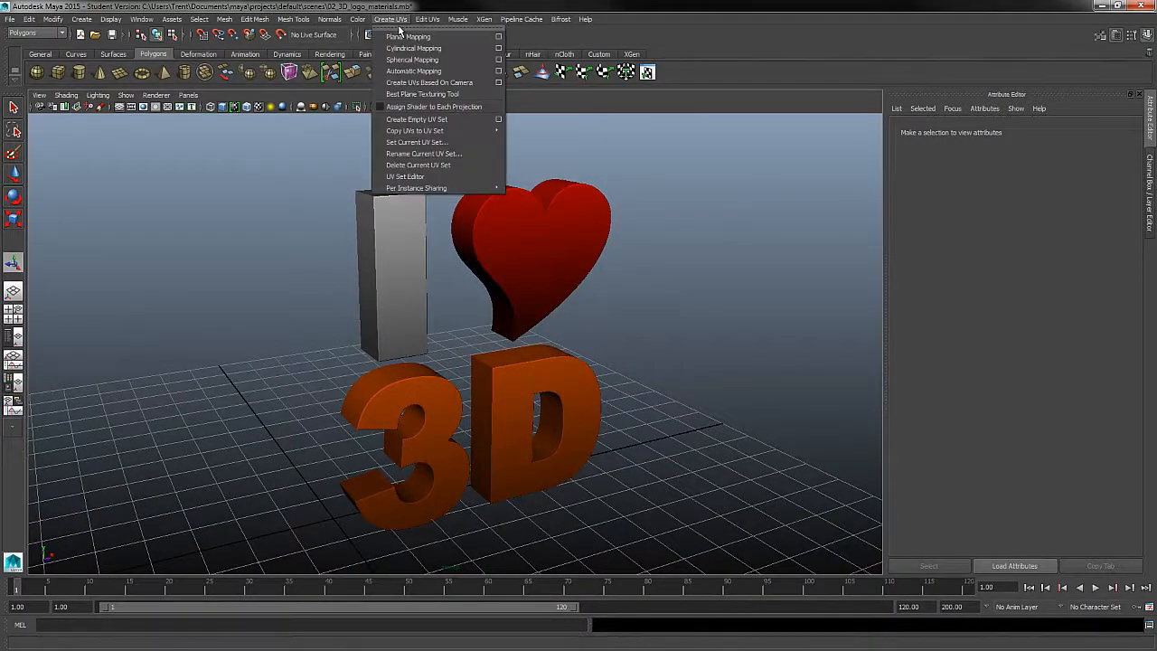
left_click(400, 30)
left_click_drag(676, 344, 689, 379, "alt")
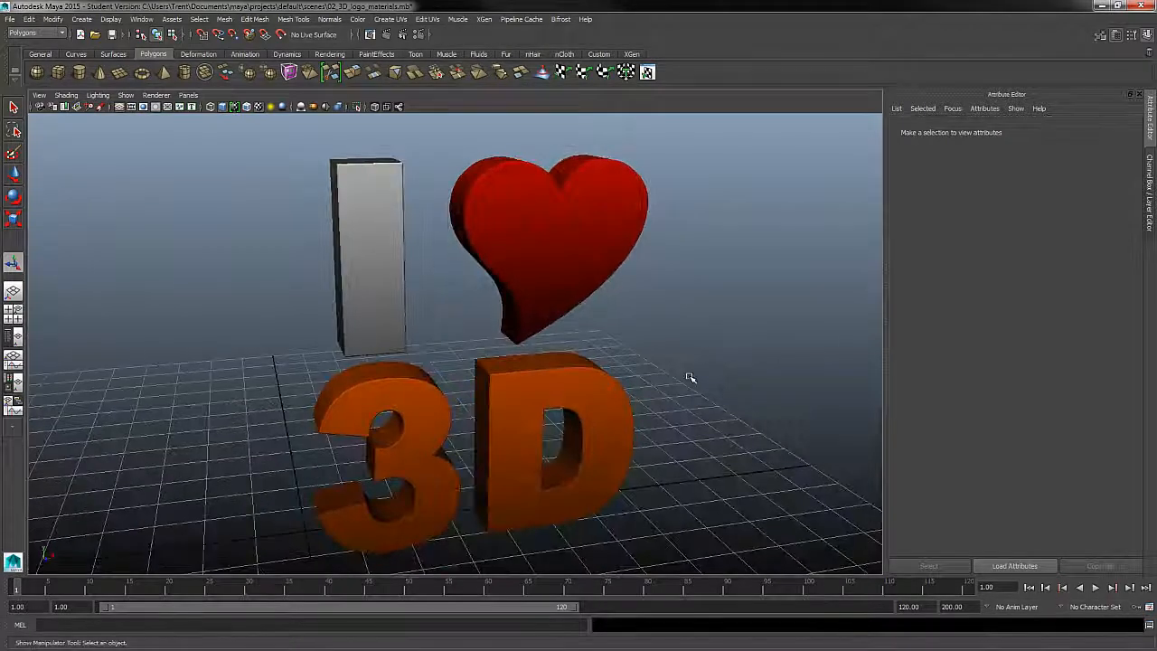
Open the Render View, compare the stored renders of the logo, and minimize the window.
left_click(386, 34)
left_click_drag(380, 134, 393, 131)
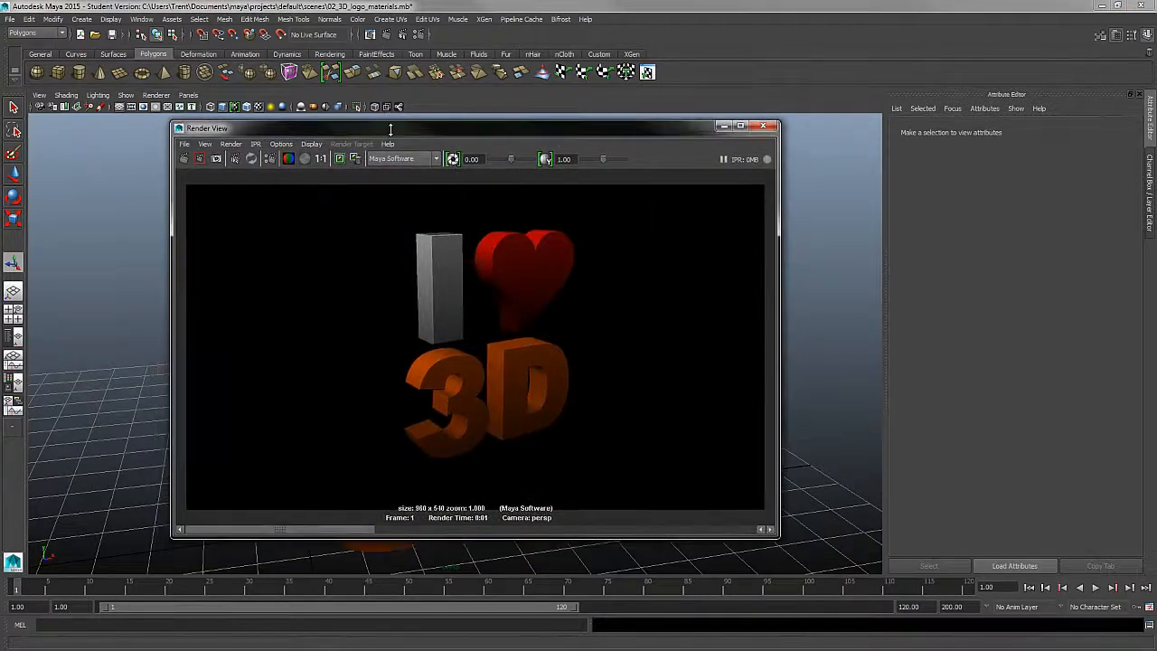
left_click(415, 526)
left_click(701, 526)
left_click(560, 529)
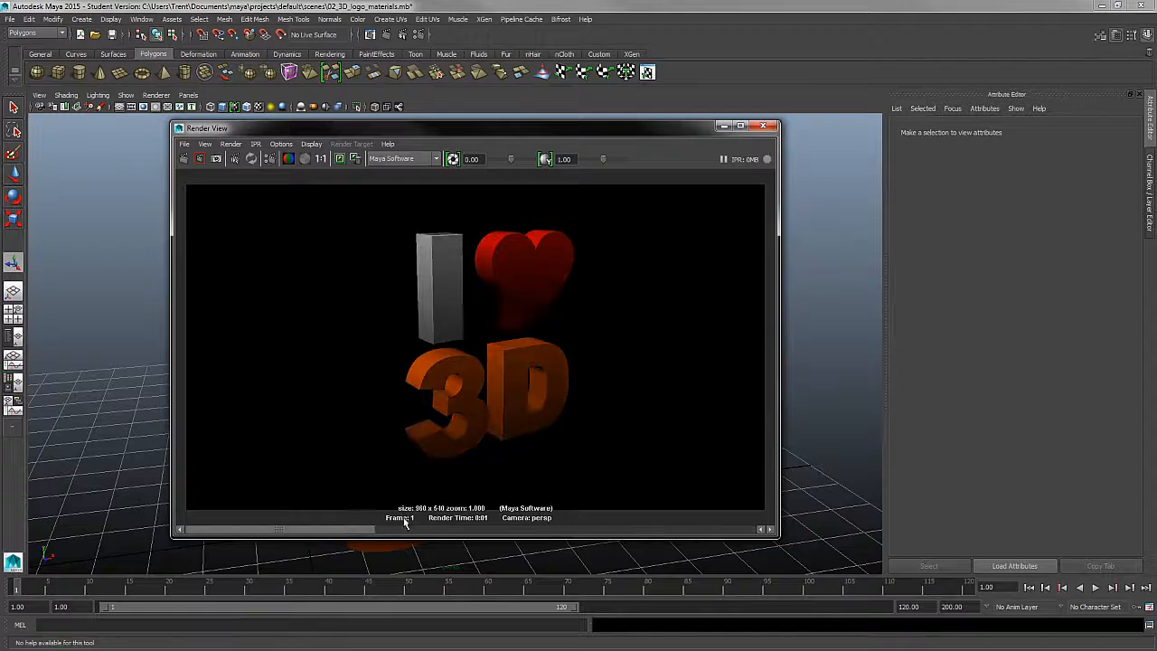
left_click(560, 529)
left_click(561, 530)
left_click(561, 530)
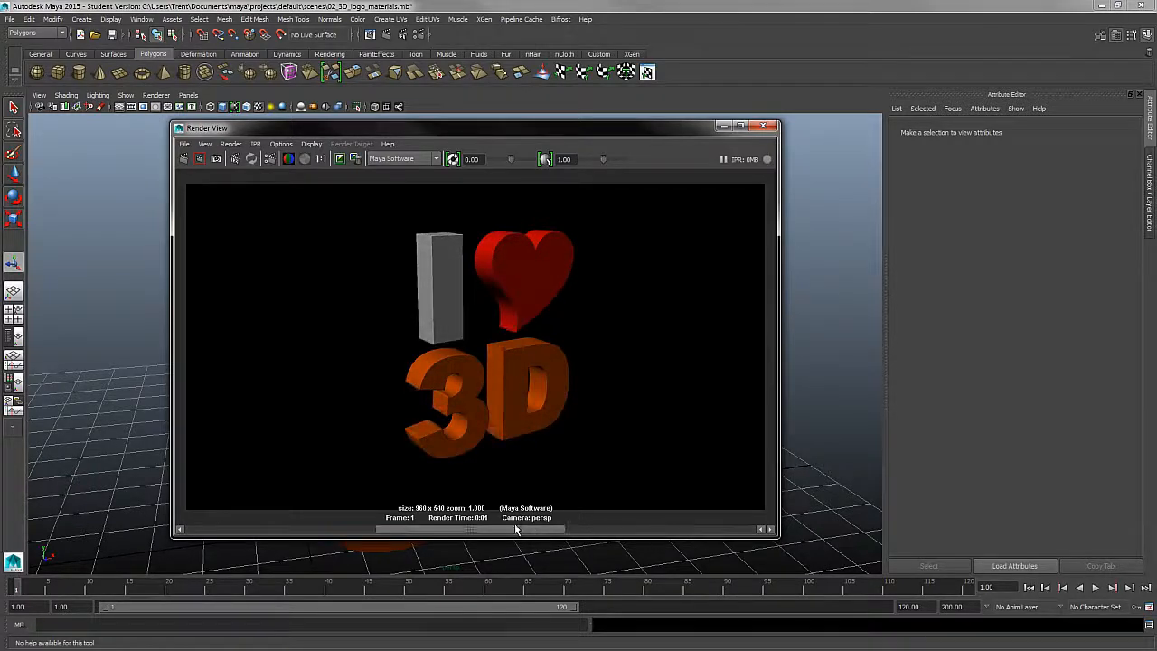
left_click(562, 530)
left_click(563, 529)
left_click(564, 529)
left_click(564, 529)
left_click(368, 528)
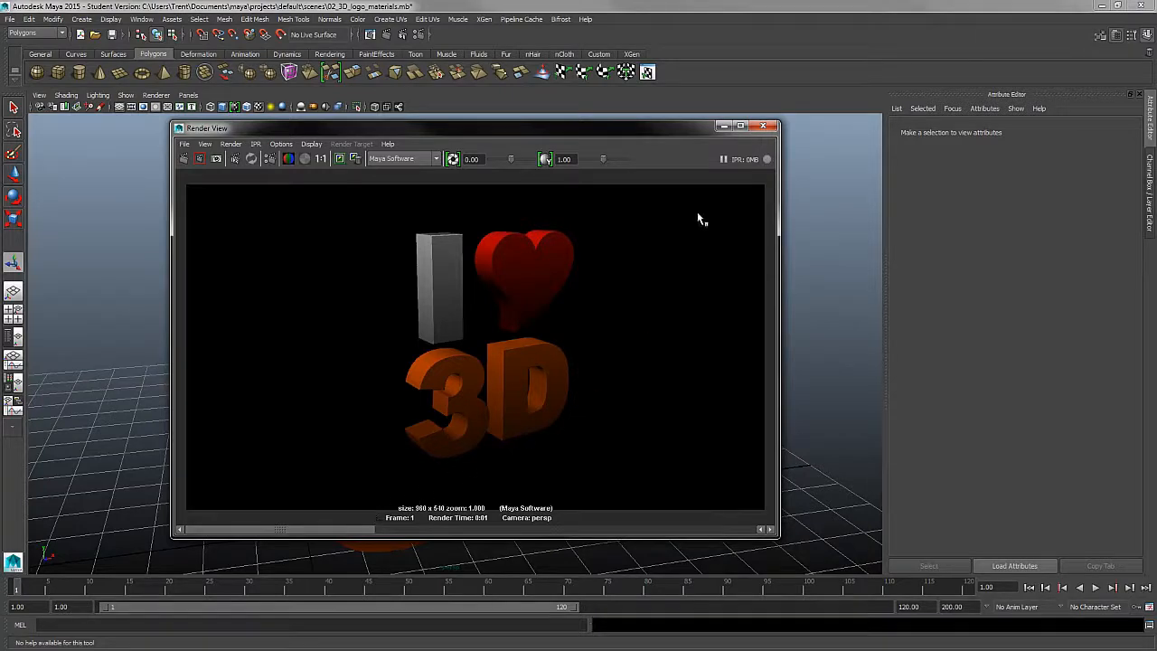
left_click(725, 124)
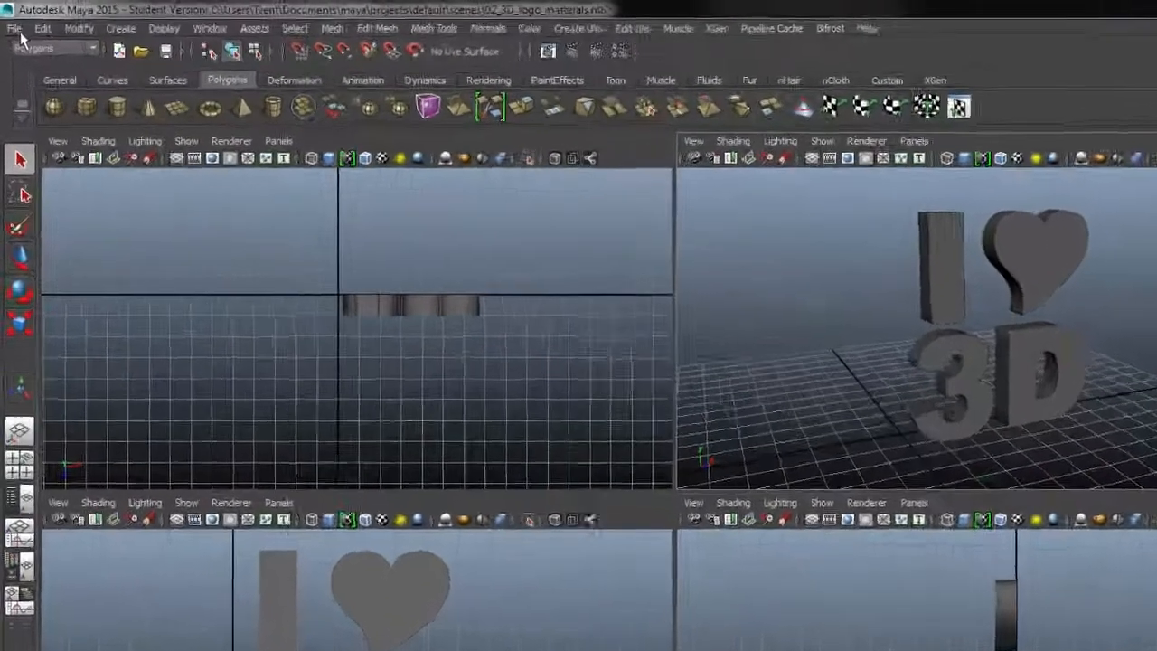
Save the scene as a Maya Binary file named 02_3D_logo_materials.mb in the default project's scenes folder.
left_click(12, 19)
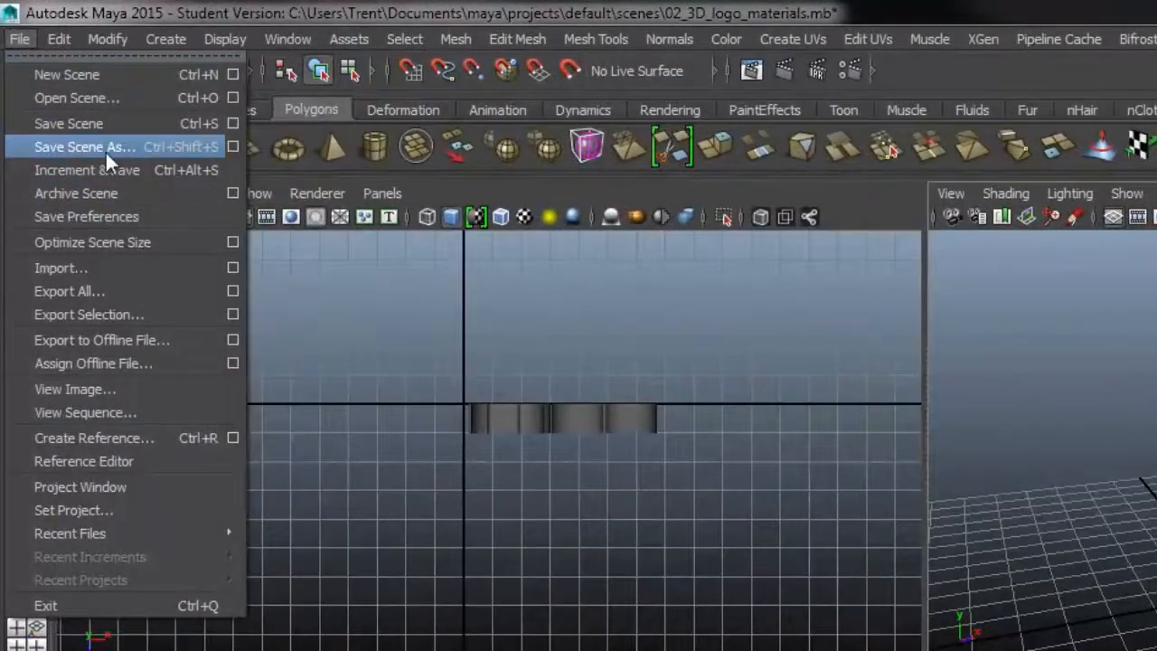
left_click(102, 143)
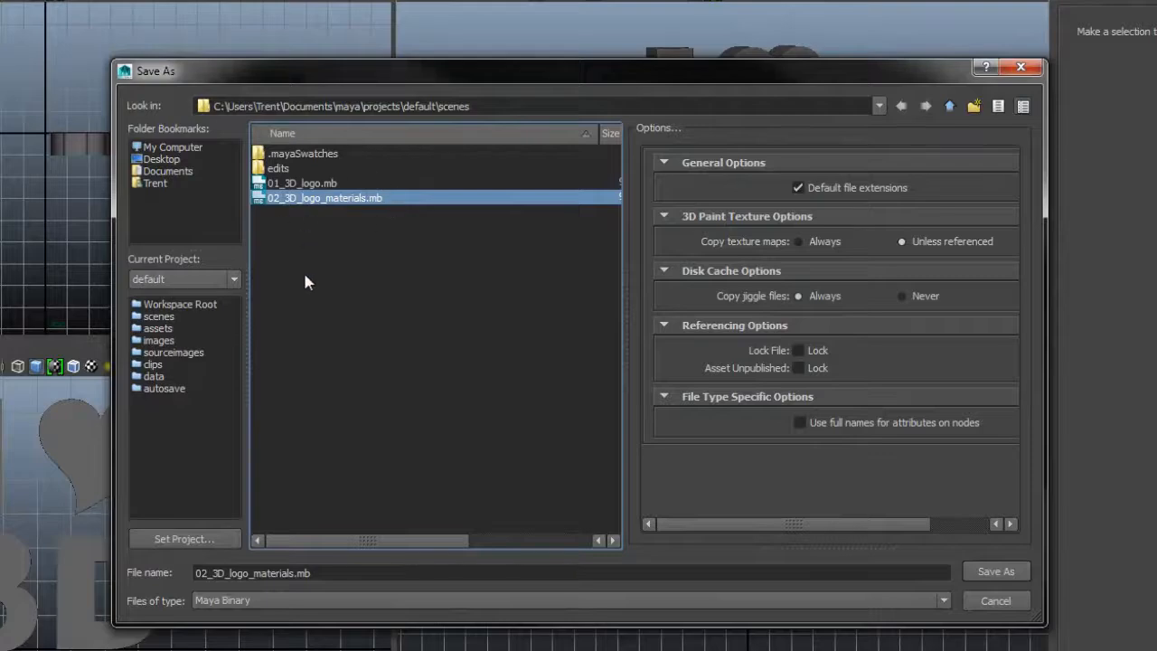
left_click(992, 578)
left_click(536, 373)
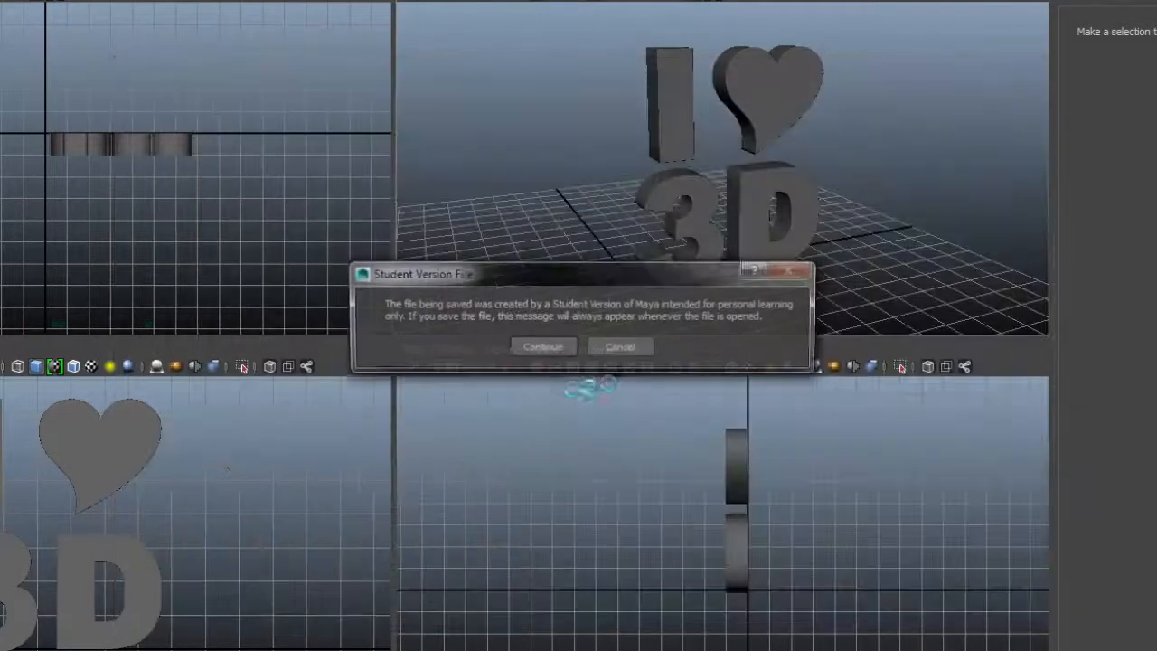
left_click(542, 346)
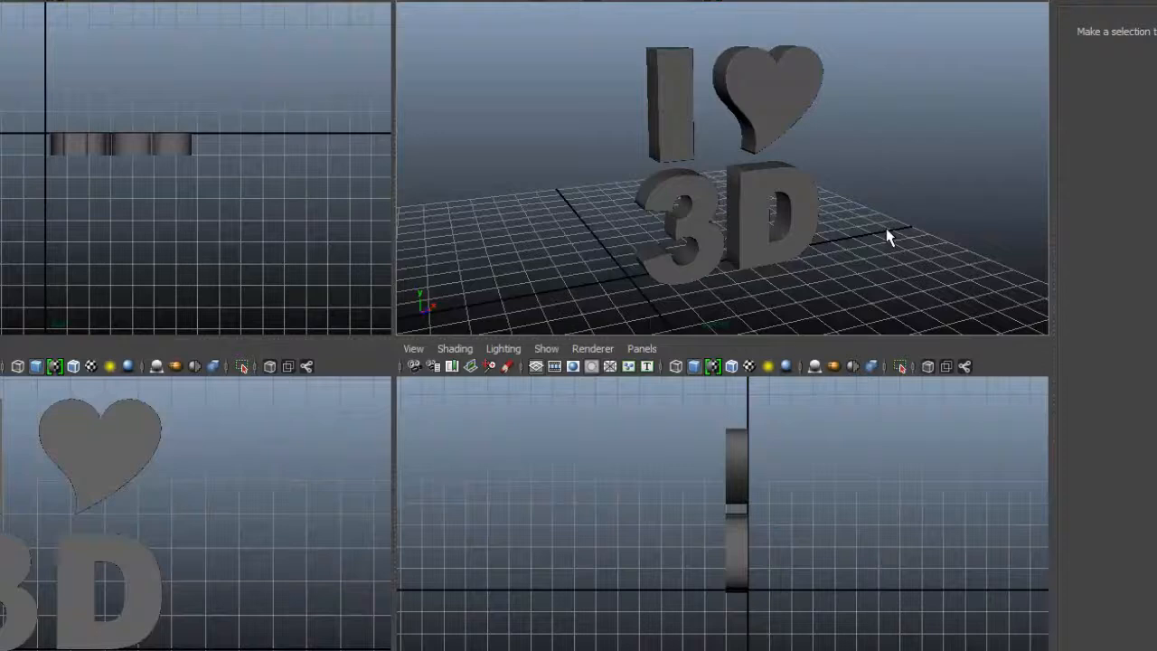
Select all the logo meshes together, and inspect the letter I, the heart and the 3D text individually in the perspective view.
left_click_drag(899, 51, 566, 283)
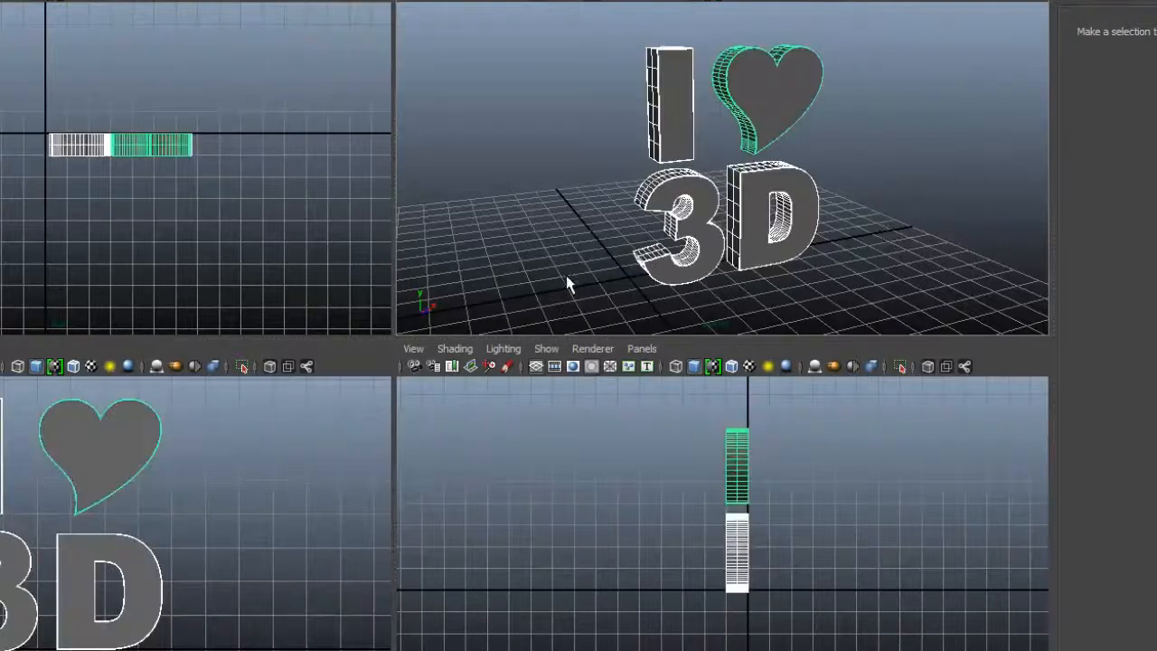
left_click(931, 218)
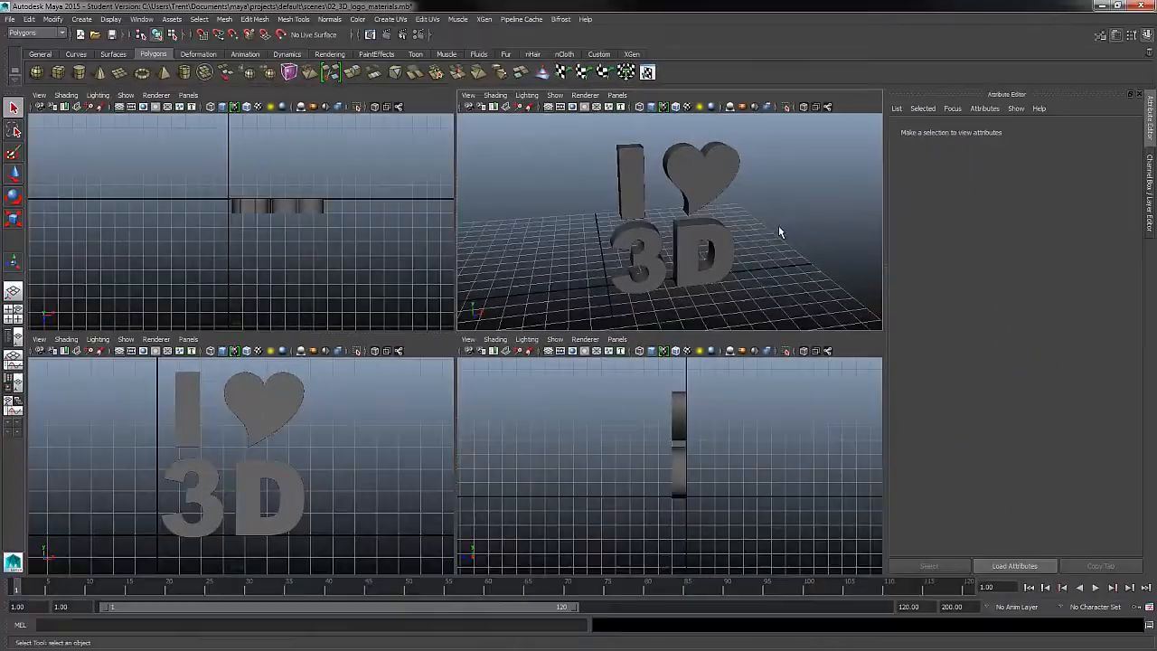
left_click_drag(891, 184, 927, 204, "alt")
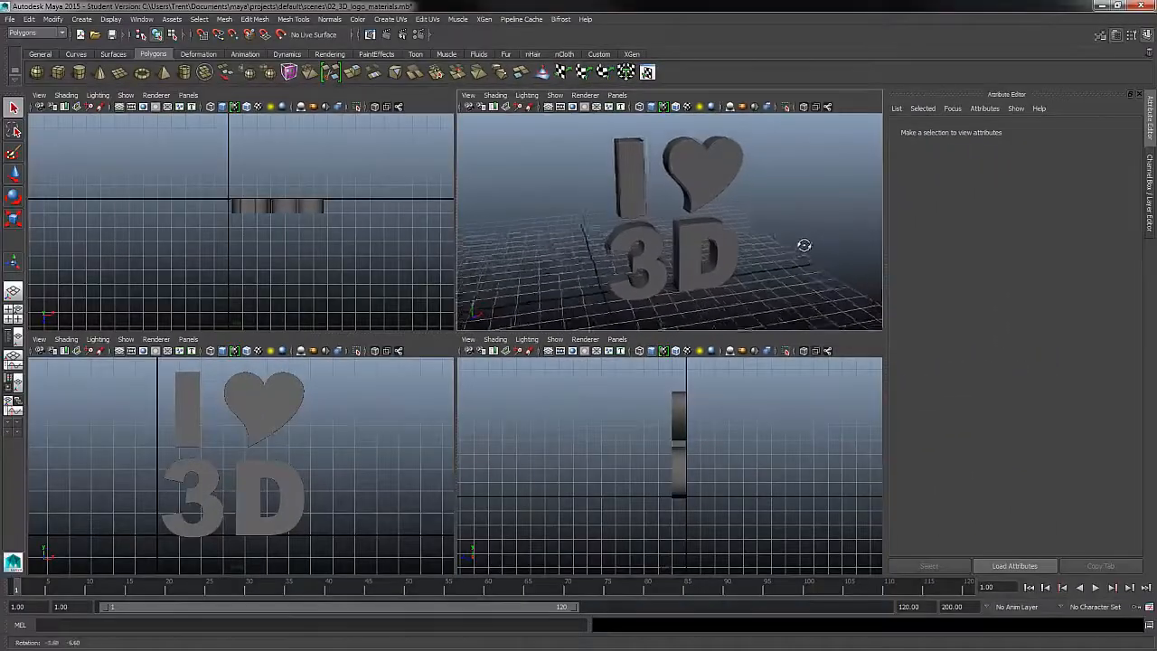
mouse_move(804, 245)
left_mouse_down("alt")
mouse_move(808, 235)
mouse_move(814, 261)
left_mouse_up("alt")
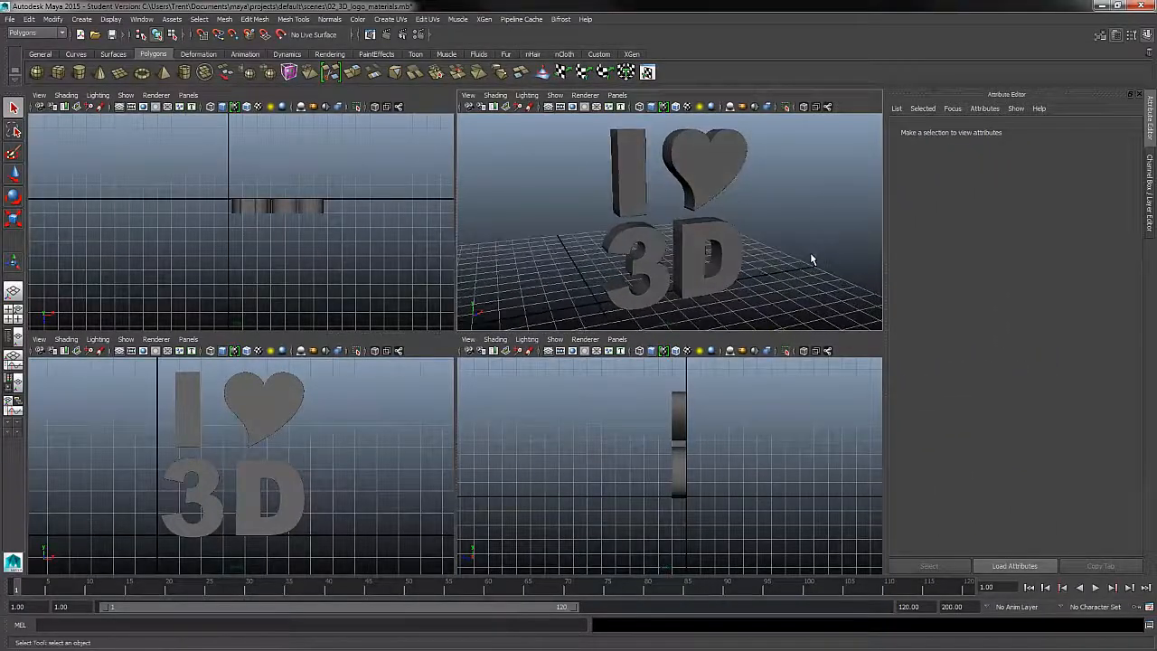
left_click(635, 164)
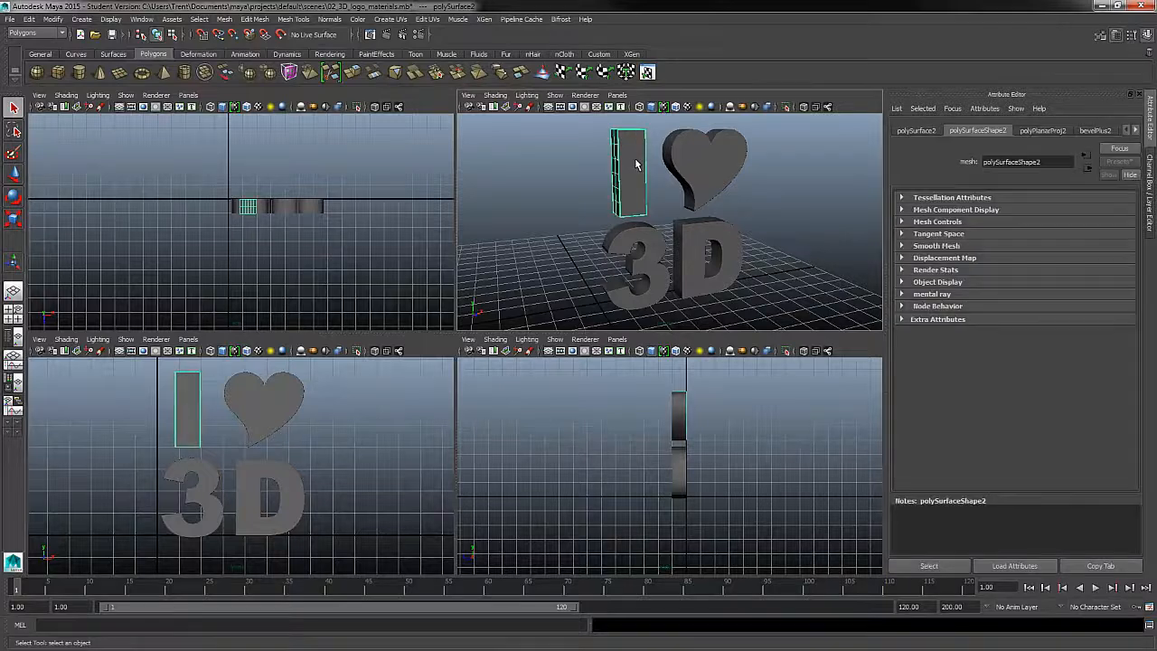
left_click(706, 157)
left_click(668, 264)
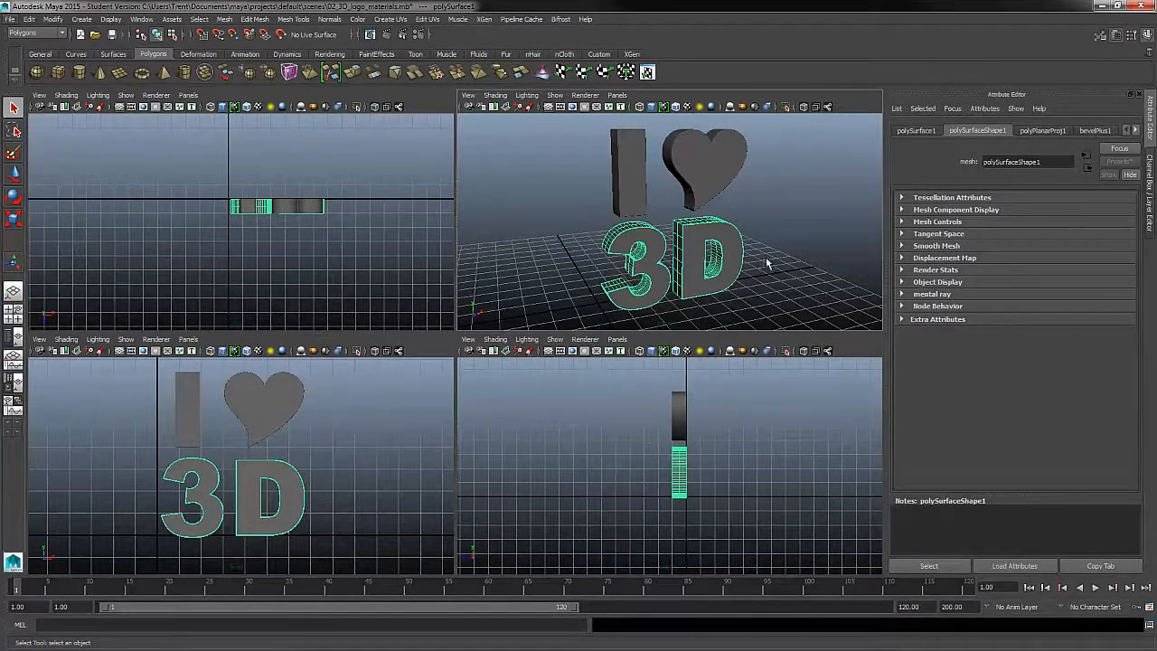
Assign a new Lambert material to the letter I.
left_click(636, 170)
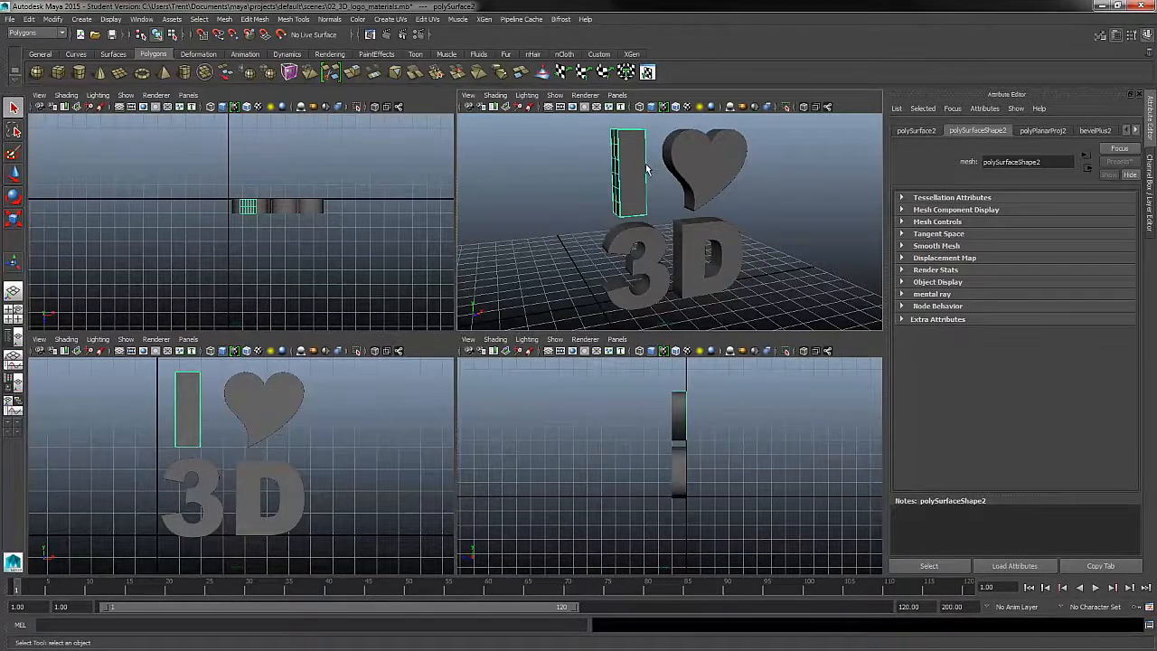
right_click(641, 160)
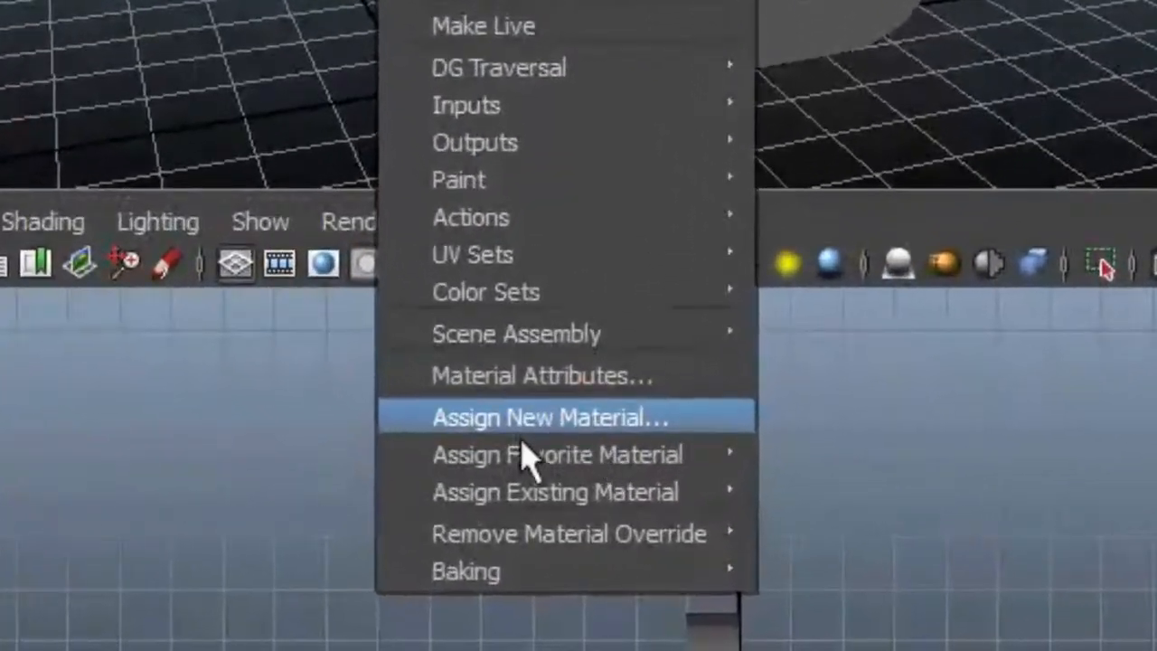
left_click(612, 432)
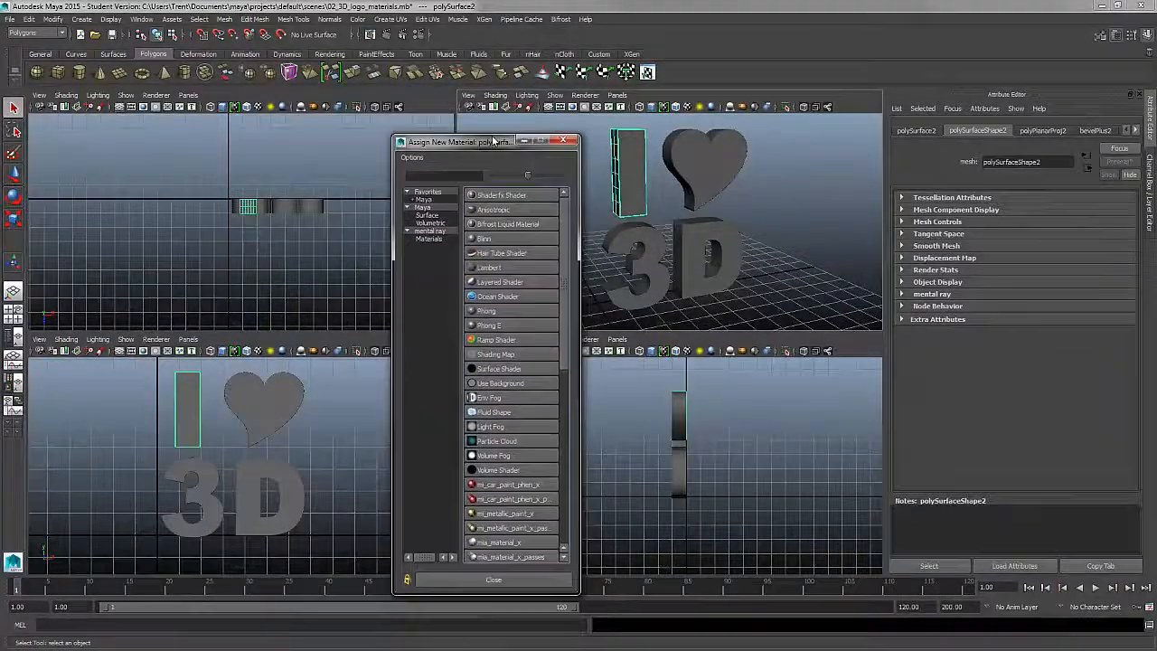
left_click_drag(495, 136, 513, 89)
scroll(585, 194, "down", 3)
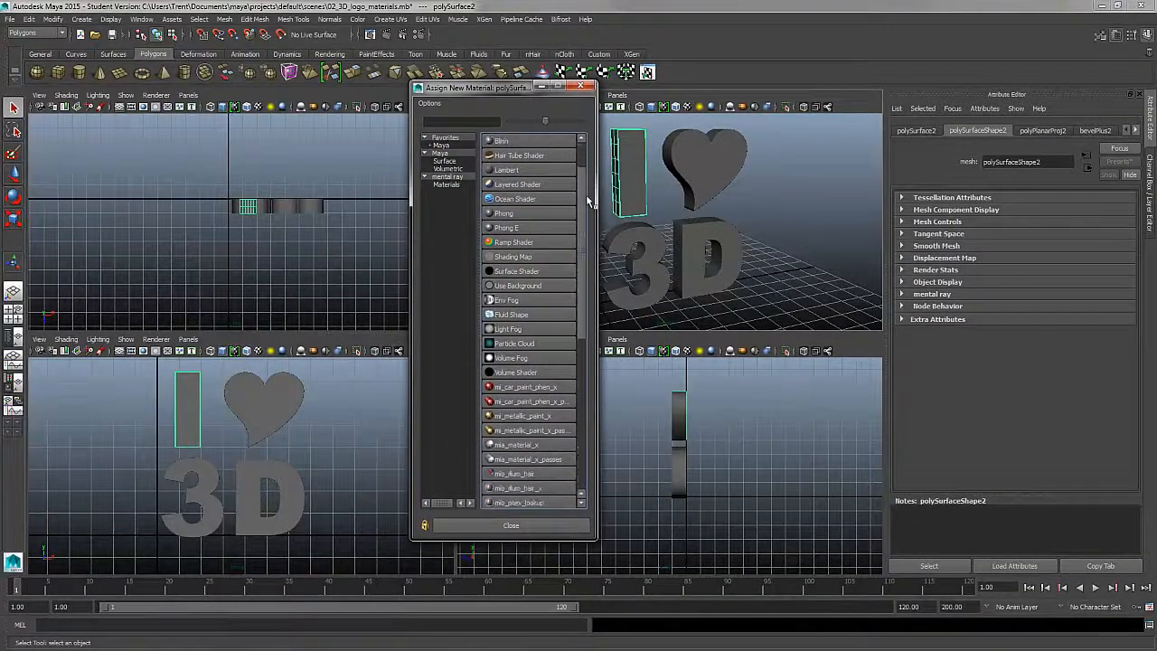
scroll(585, 199, "down", 1)
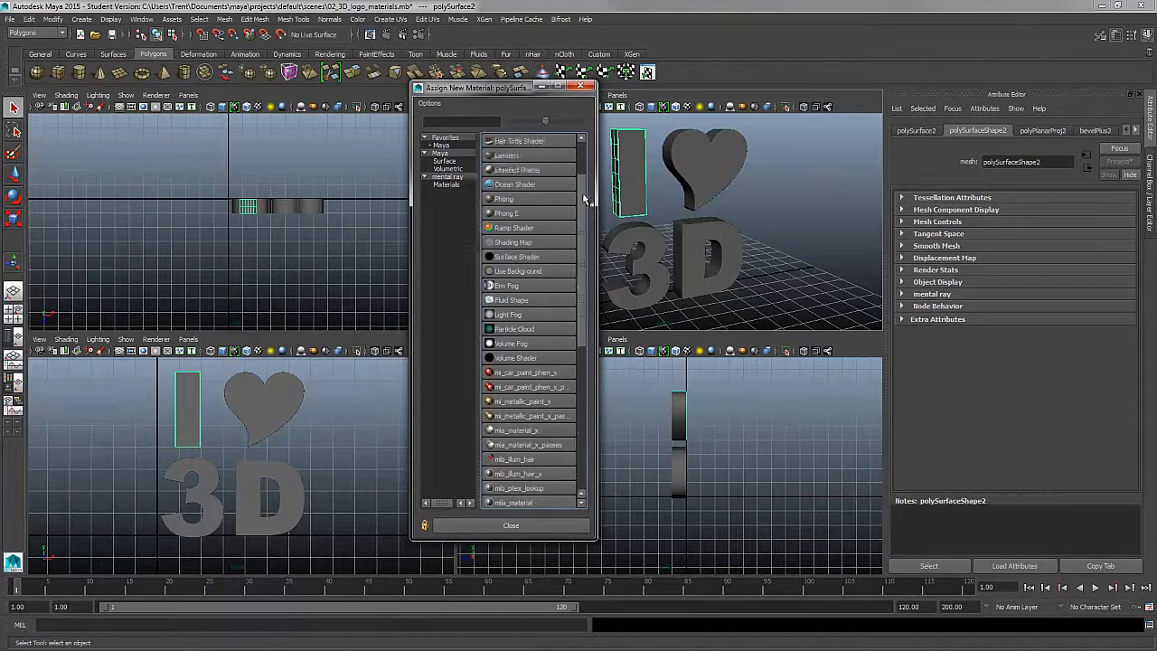
scroll(586, 198, "up", 4)
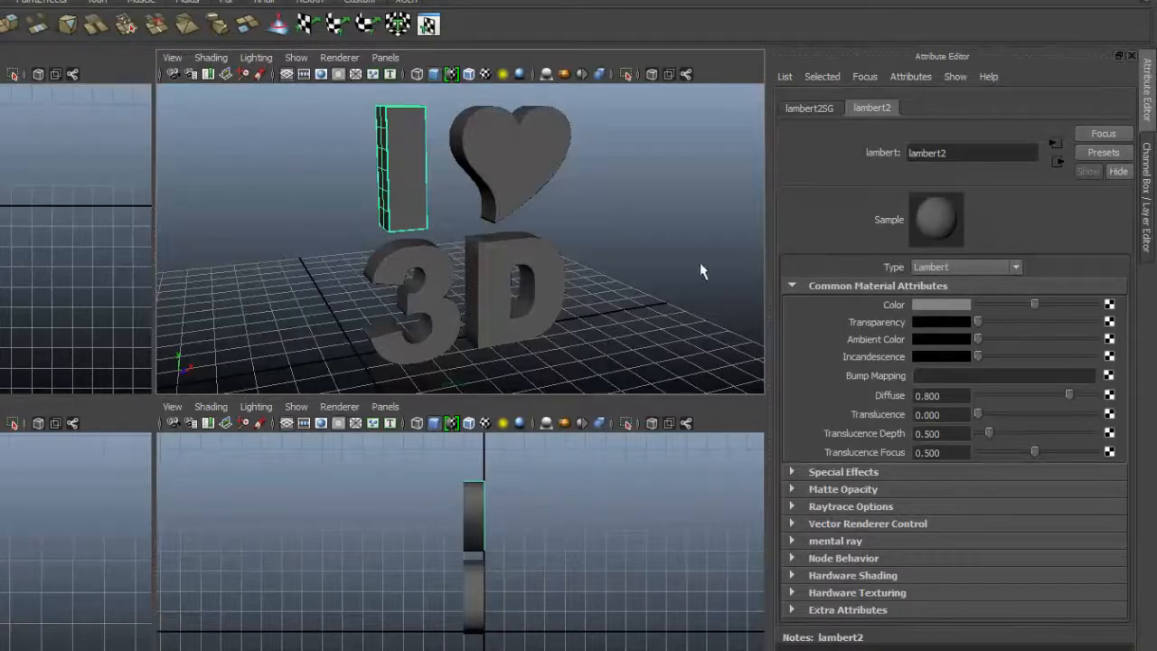
Deselect and reselect the letter I, and open the attributes of its assigned Lambert material.
left_click(674, 239)
left_click(412, 173)
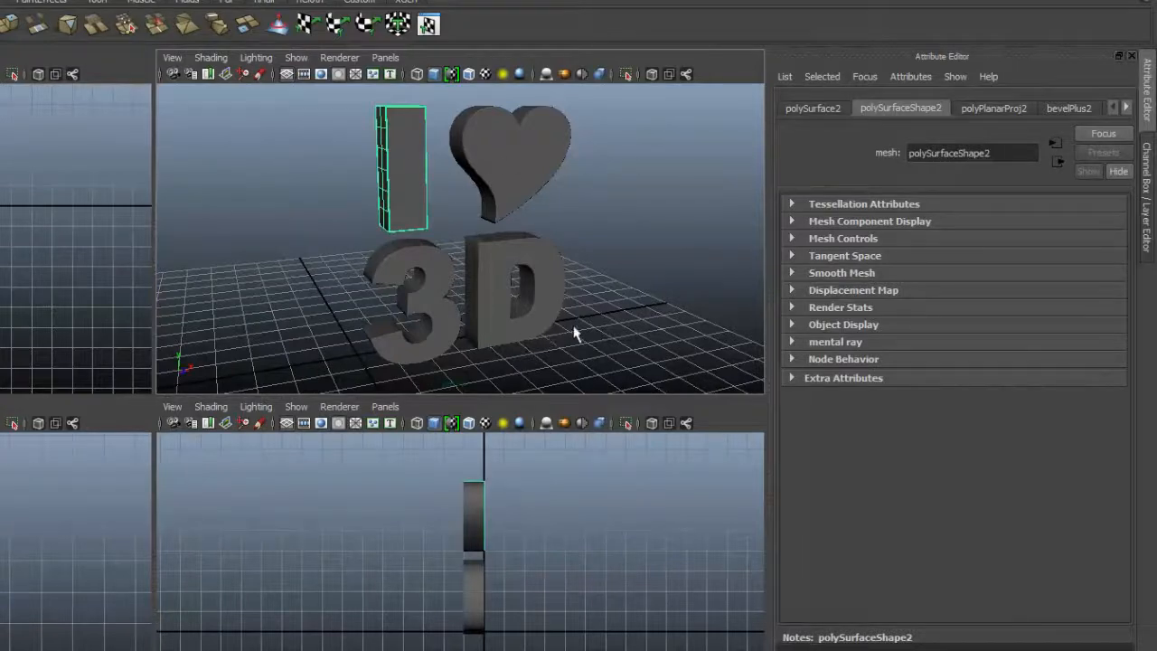
left_click(617, 333)
left_click(422, 193)
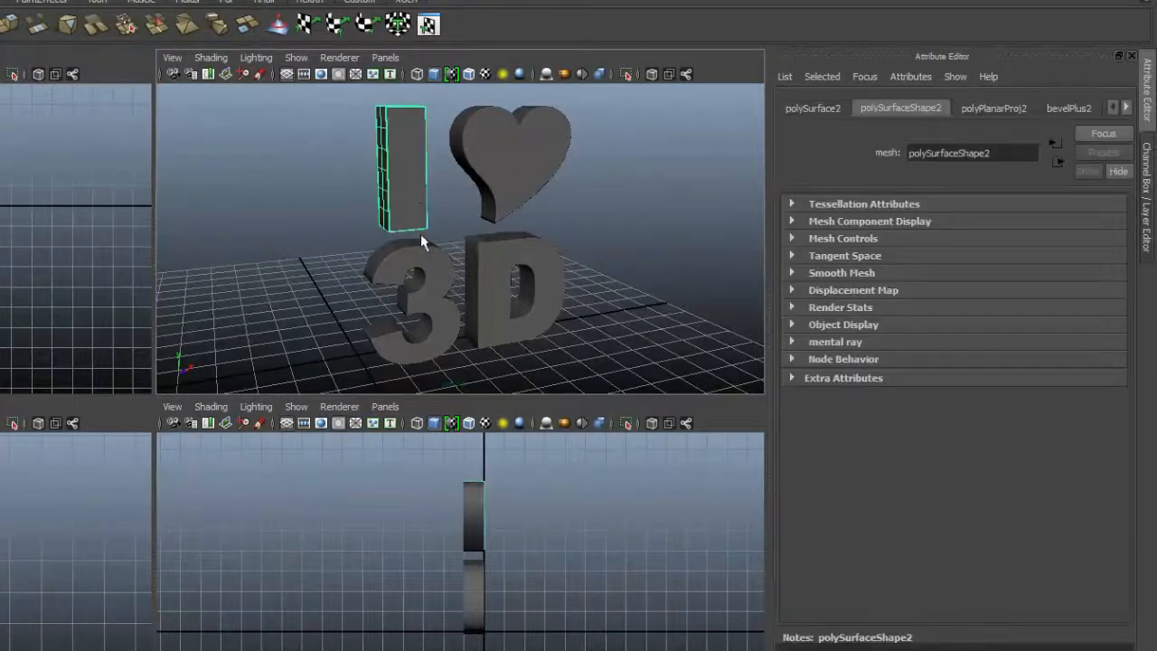
right_click(422, 137)
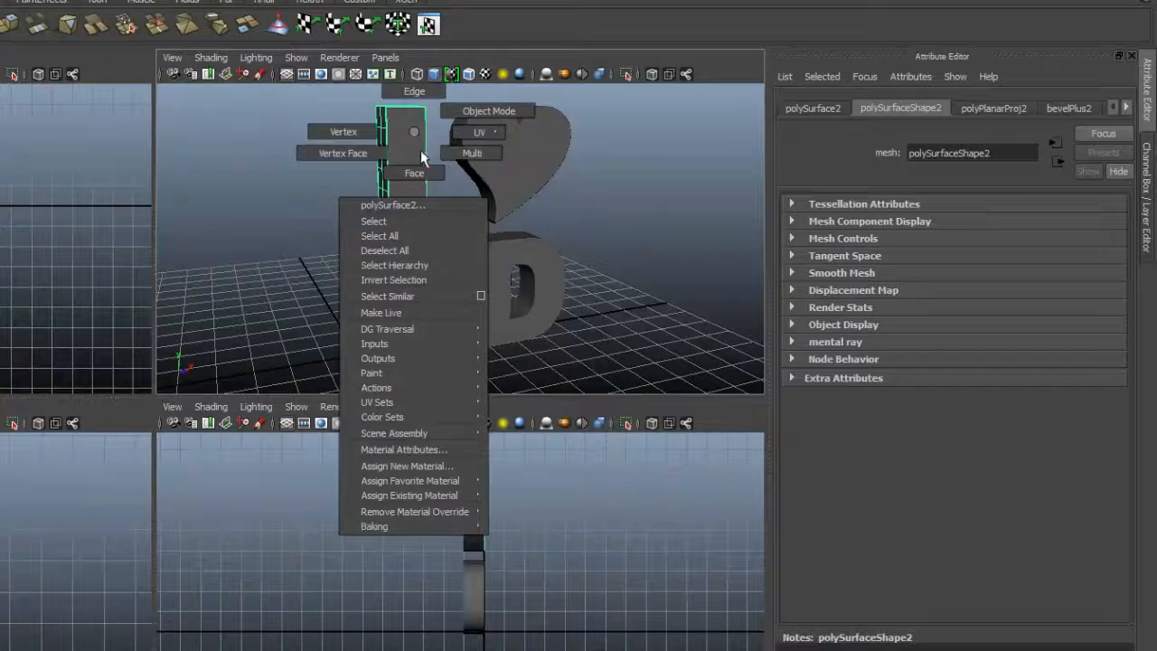
left_click(434, 455)
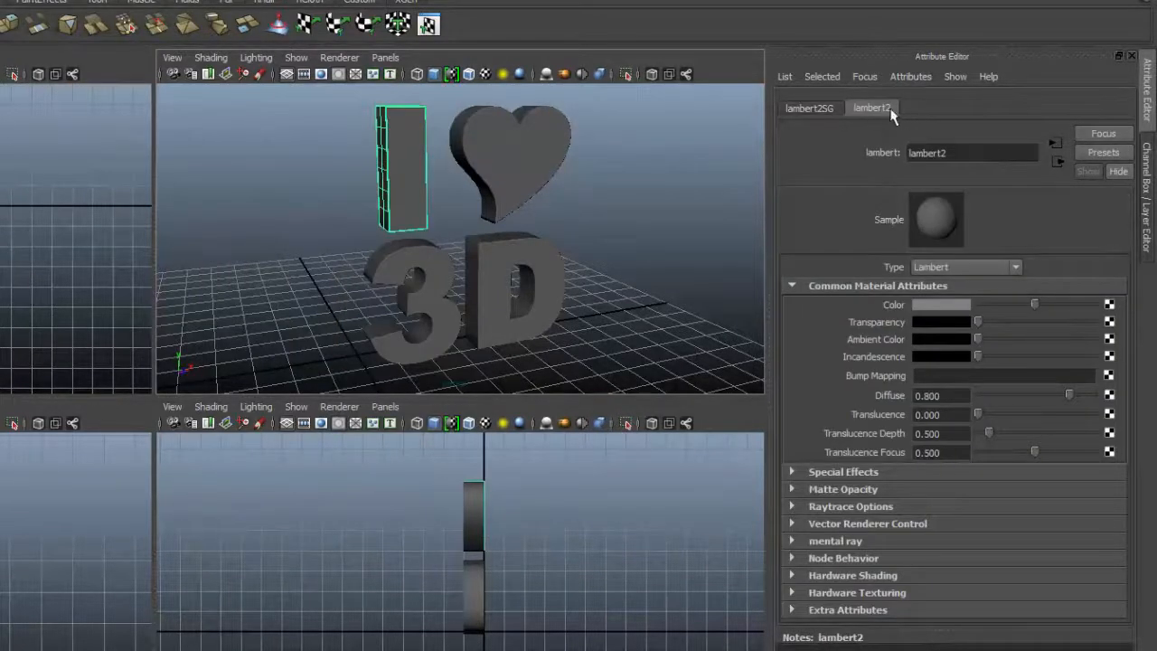
Toggle the Attribute Editor's visibility, view the letter I's Channel Box, and return to the material attributes.
left_click(1149, 113)
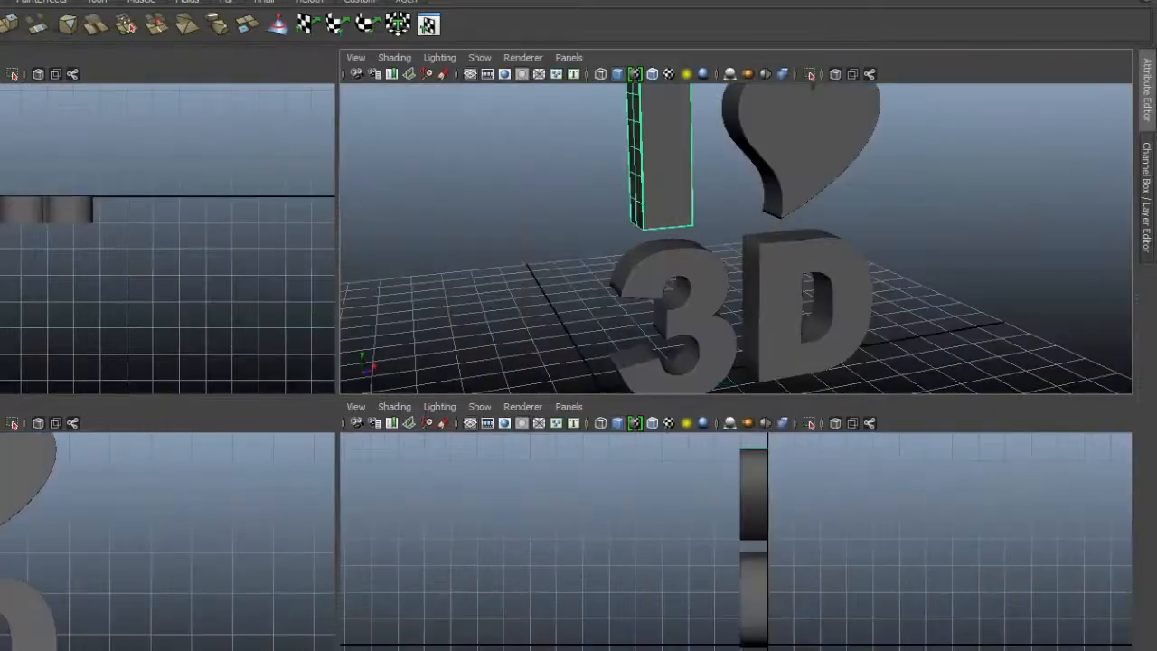
left_click(1151, 111)
left_click(1149, 180)
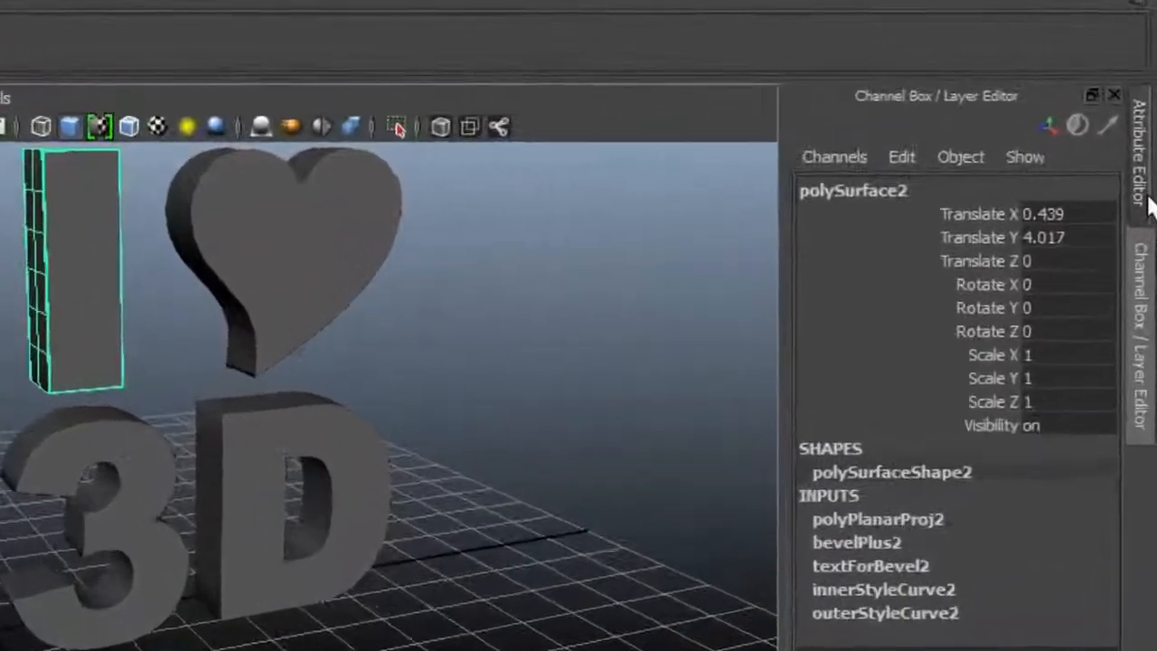
left_click(1145, 100)
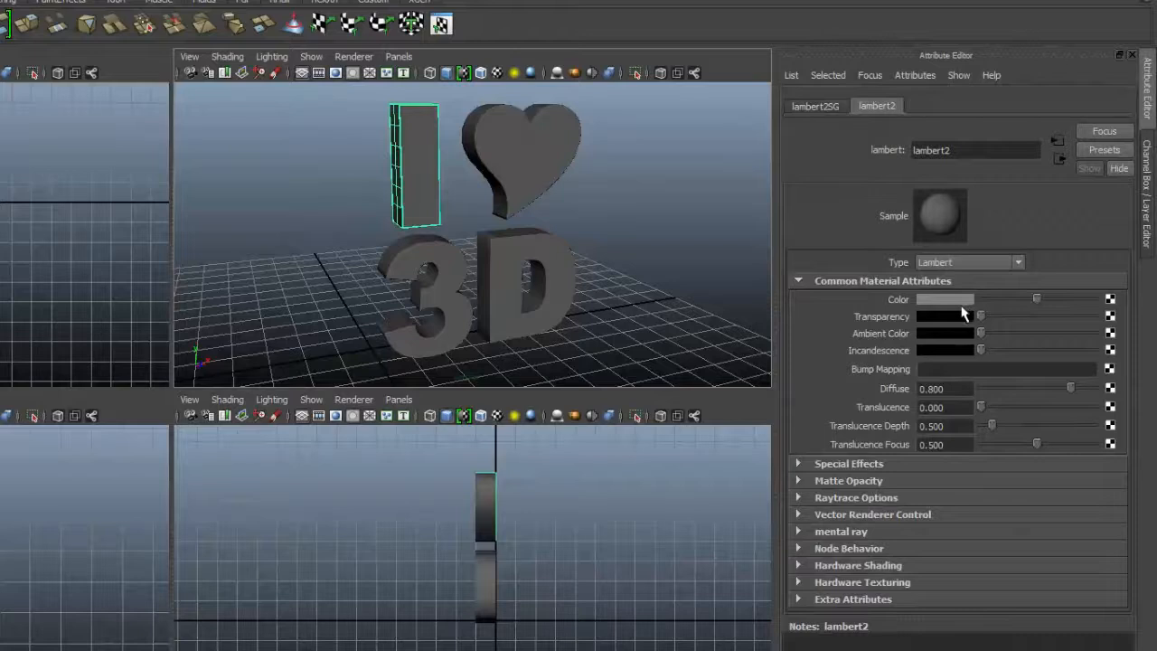
Try sampling the blue-grey viewport background with the eyedropper as the color of the letter I's Lambert material.
mouse_move(1037, 299)
left_mouse_down()
mouse_move(1094, 299)
mouse_move(988, 302)
mouse_move(1110, 298)
mouse_move(1035, 301)
left_mouse_up()
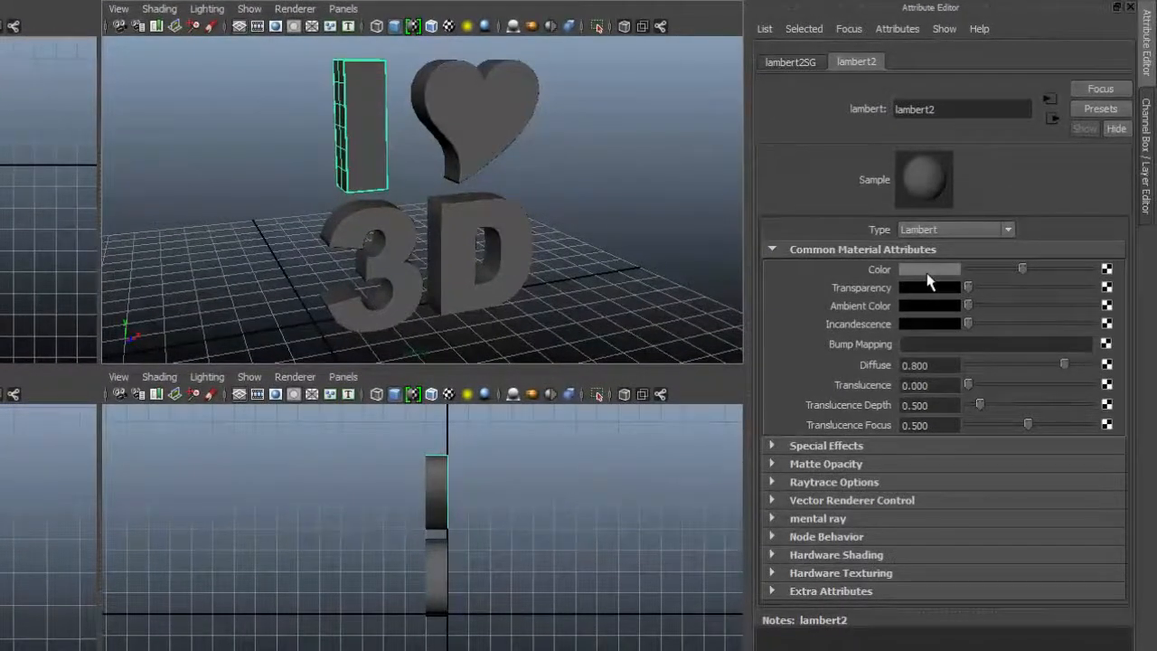
left_click(924, 271)
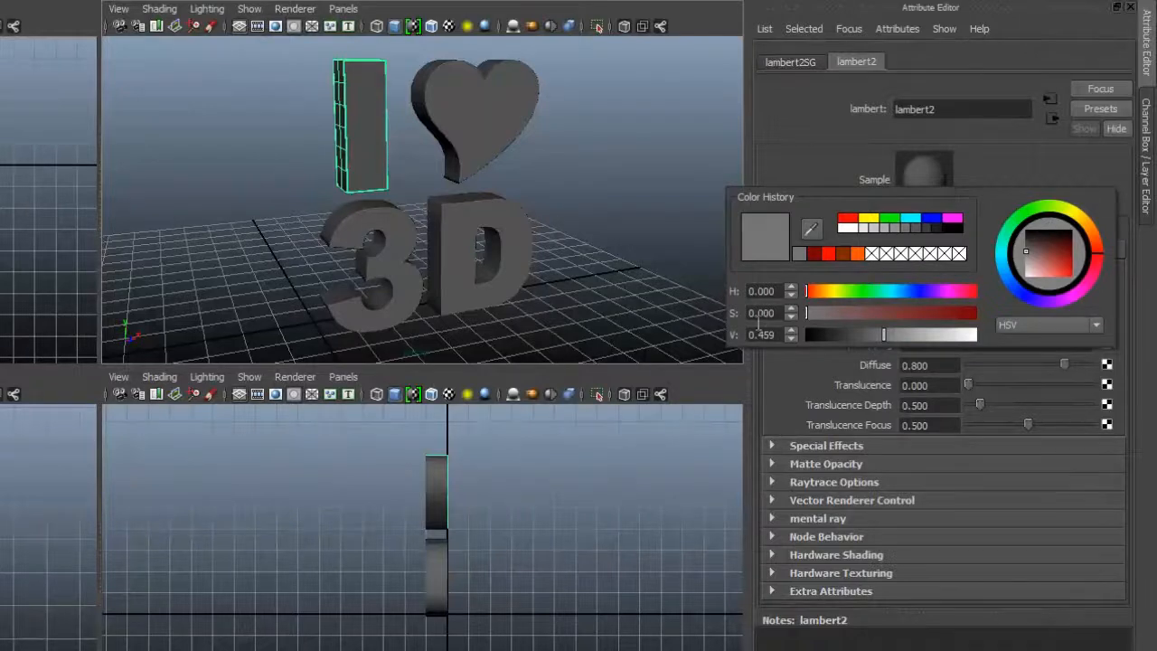
left_click(1026, 328)
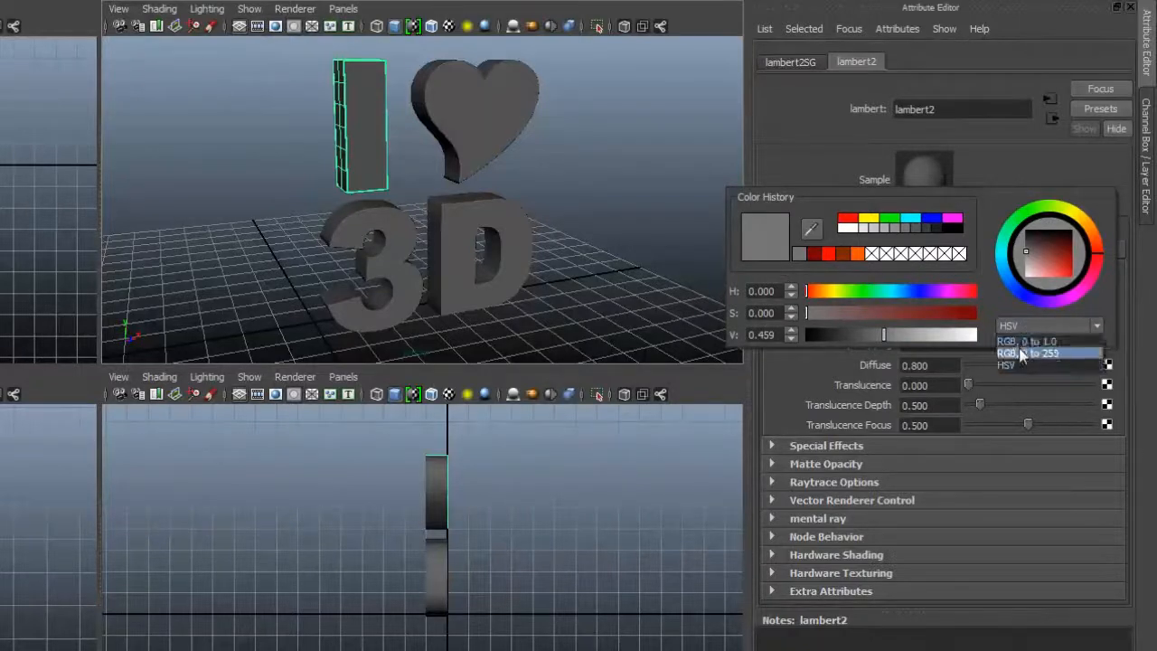
left_click(810, 232)
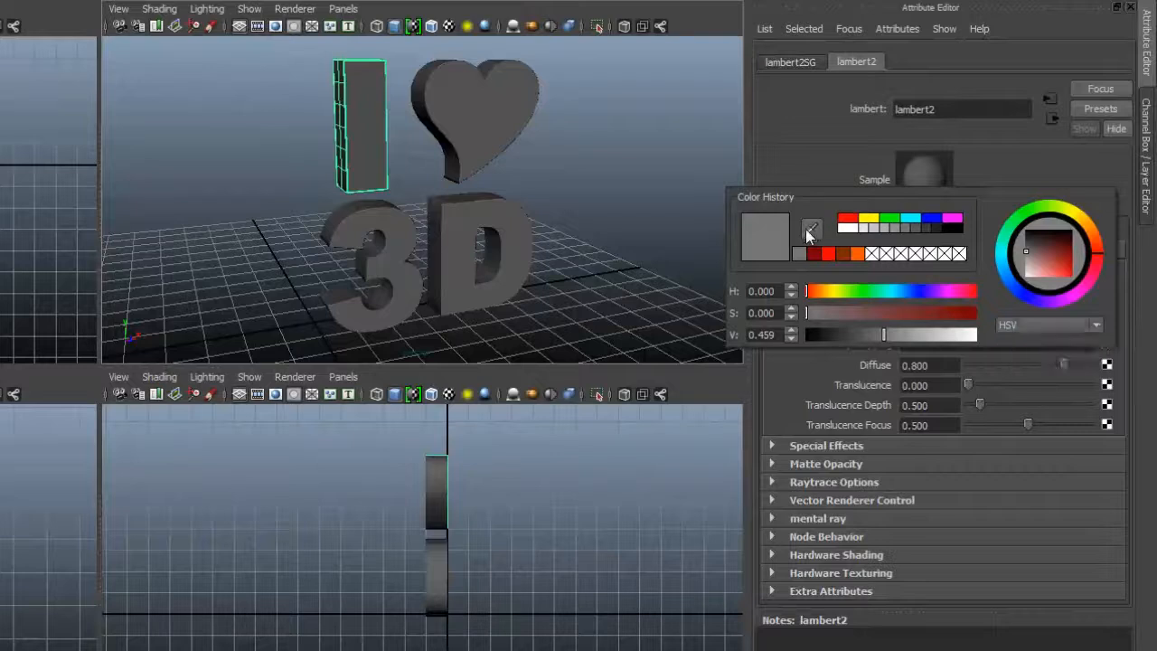
left_click(810, 231)
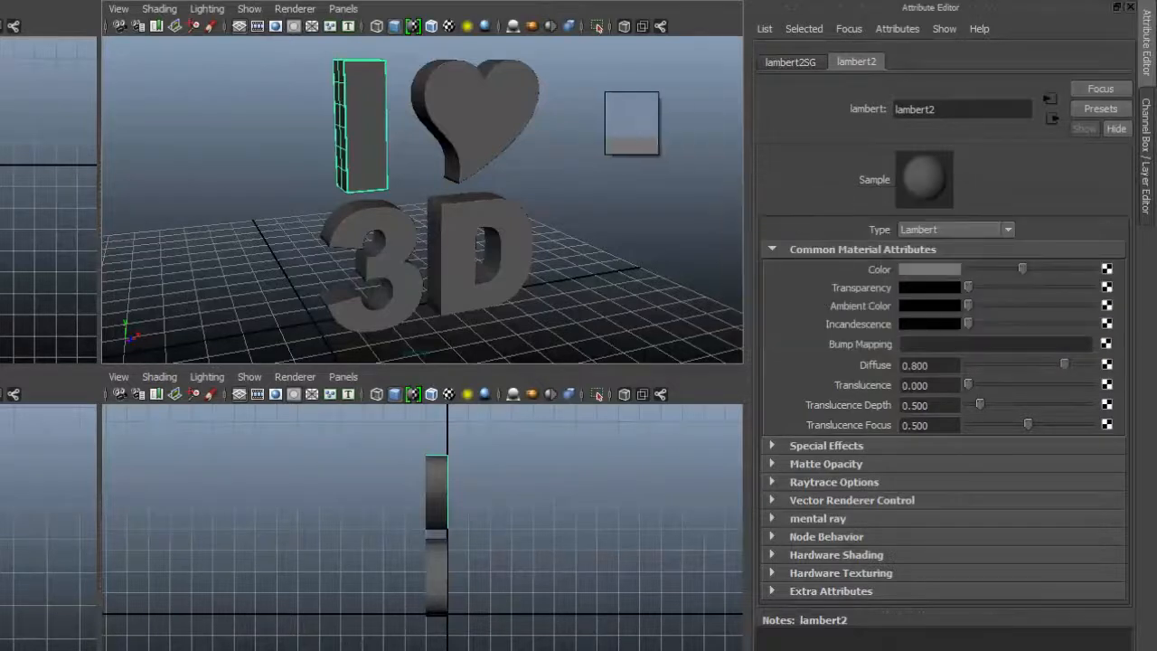
left_click(636, 149)
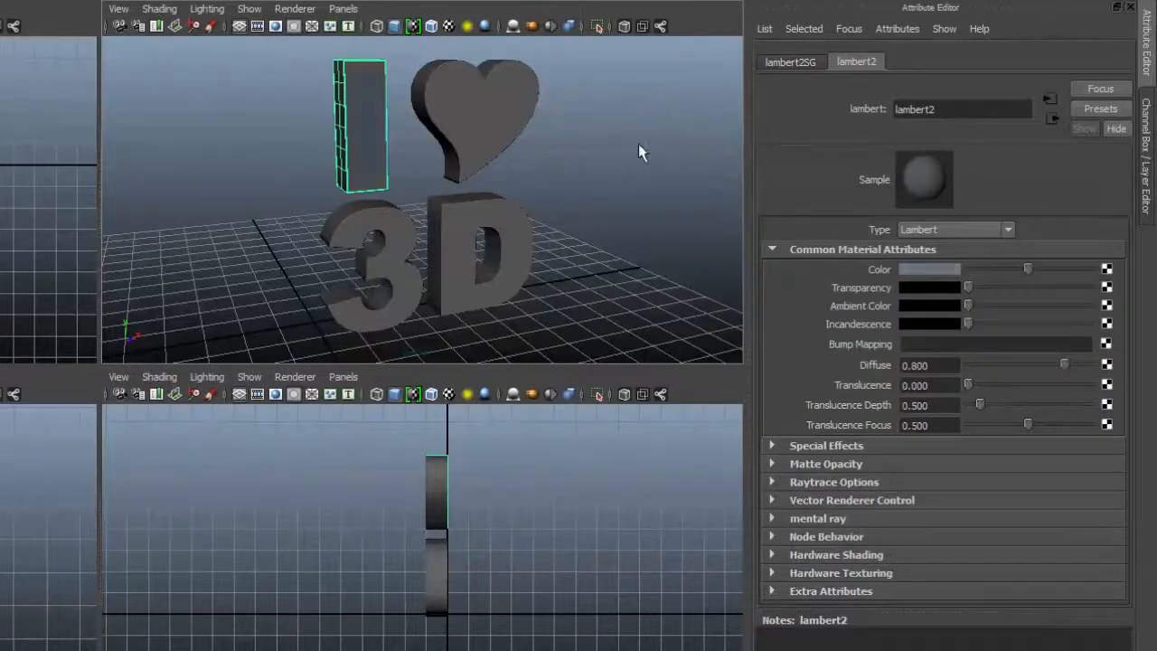
Set the color of the letter I's Lambert material to near-white and rename the material White_mat.
left_click(926, 269)
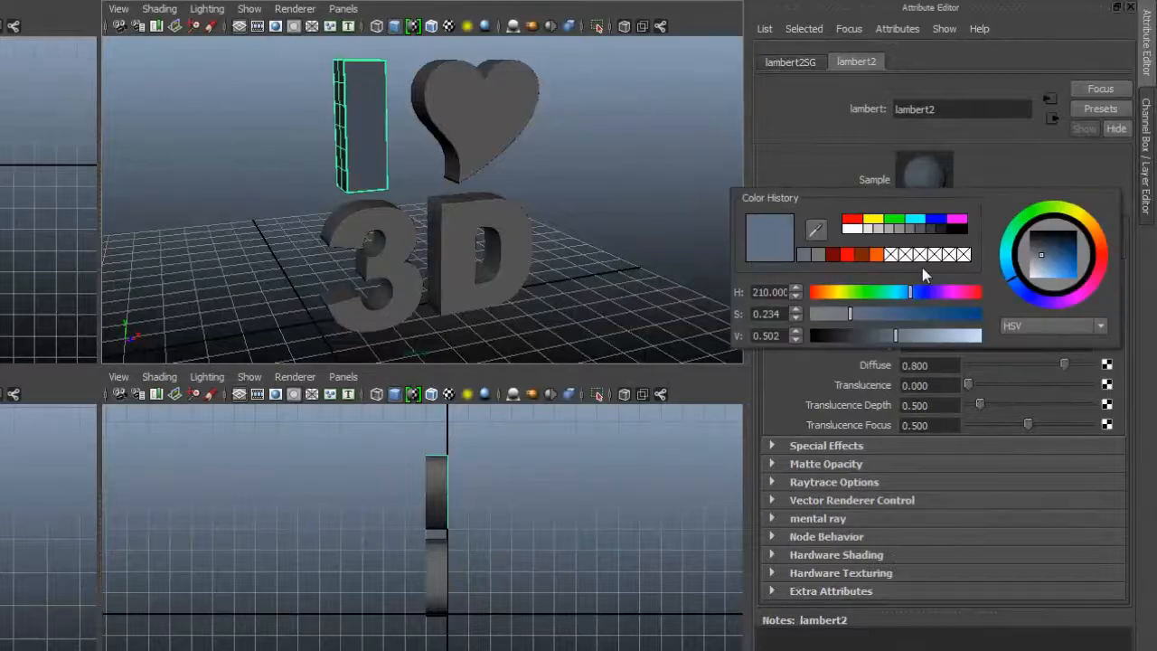
left_click(871, 229)
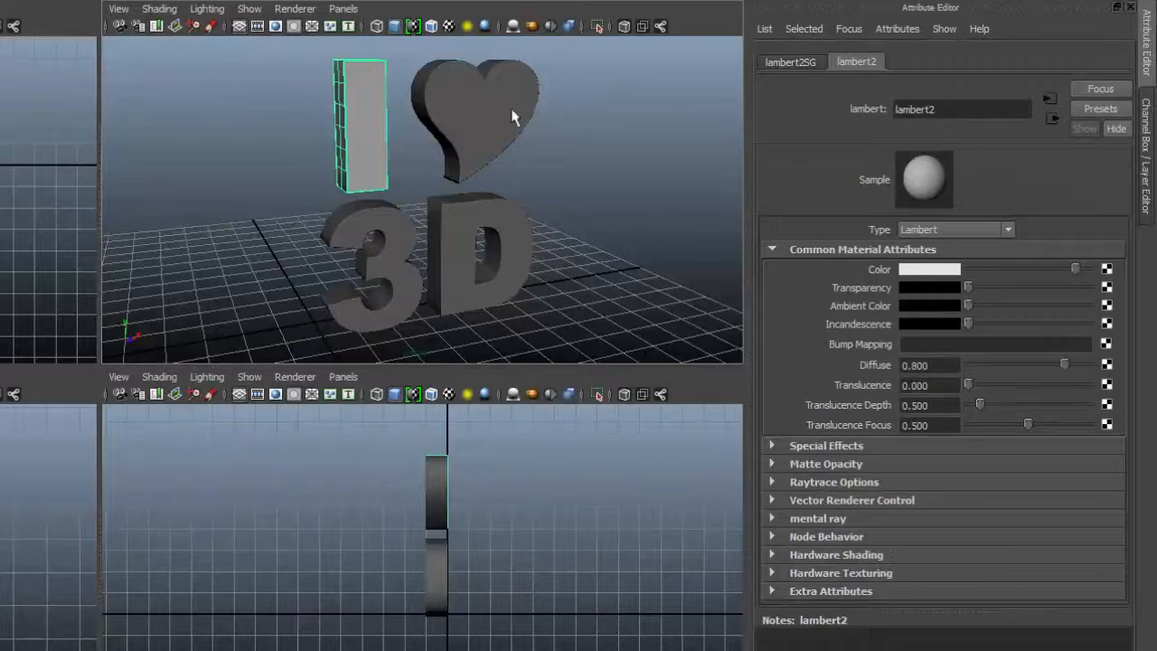
double_click(962, 114)
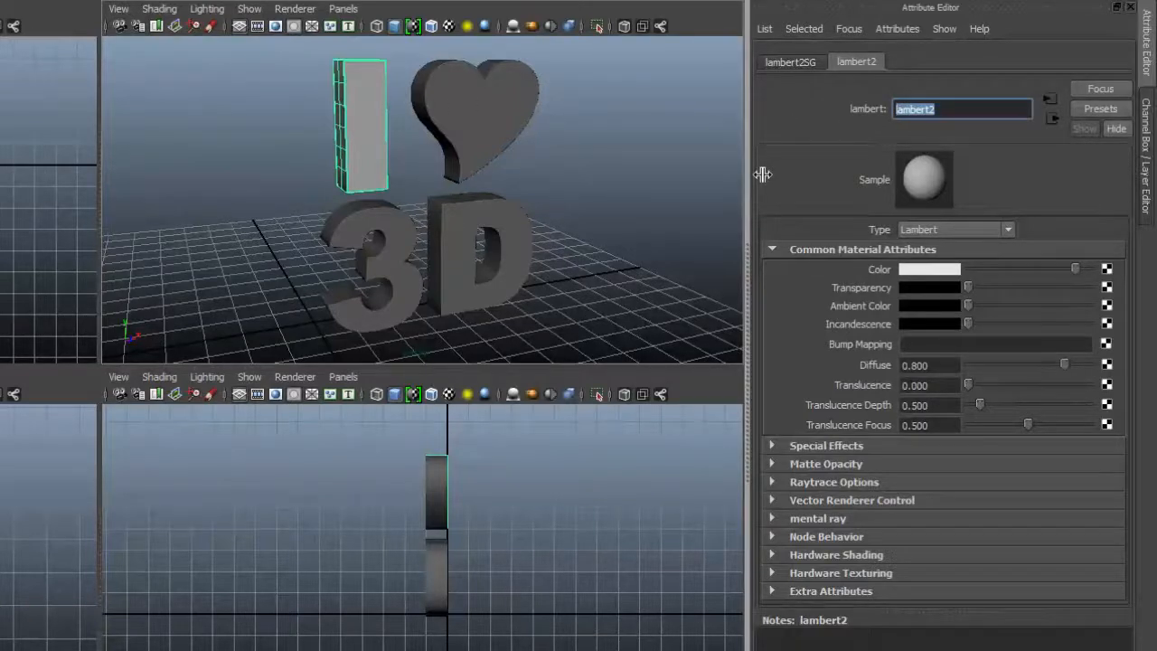
type("White")
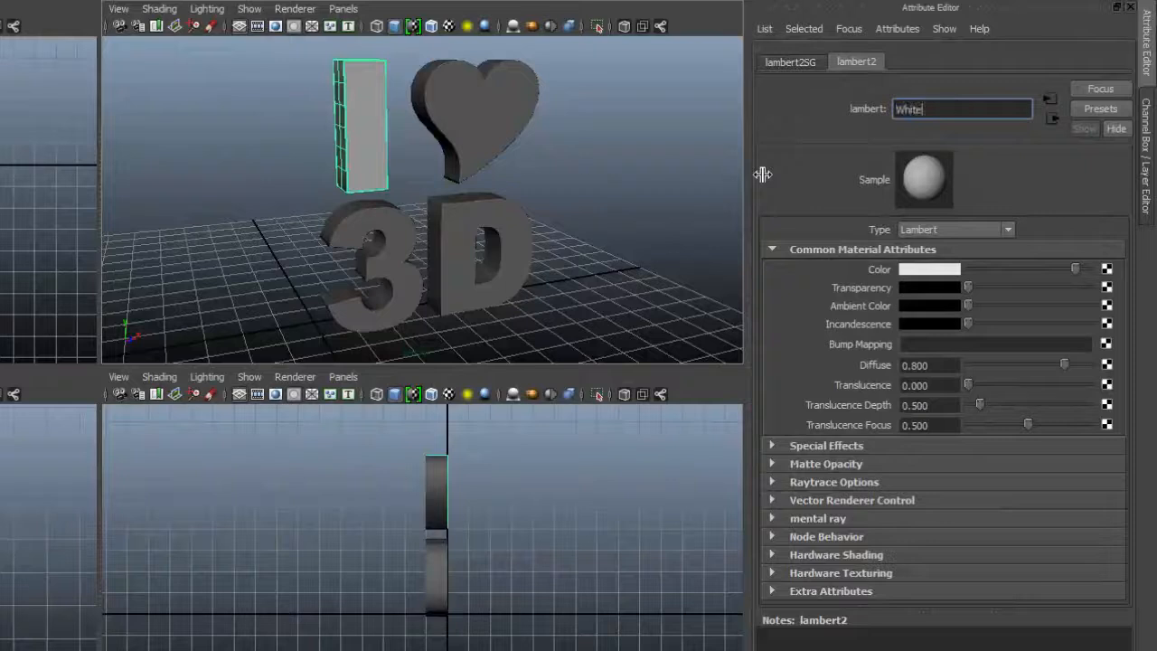
type("_mat")
key("Return")
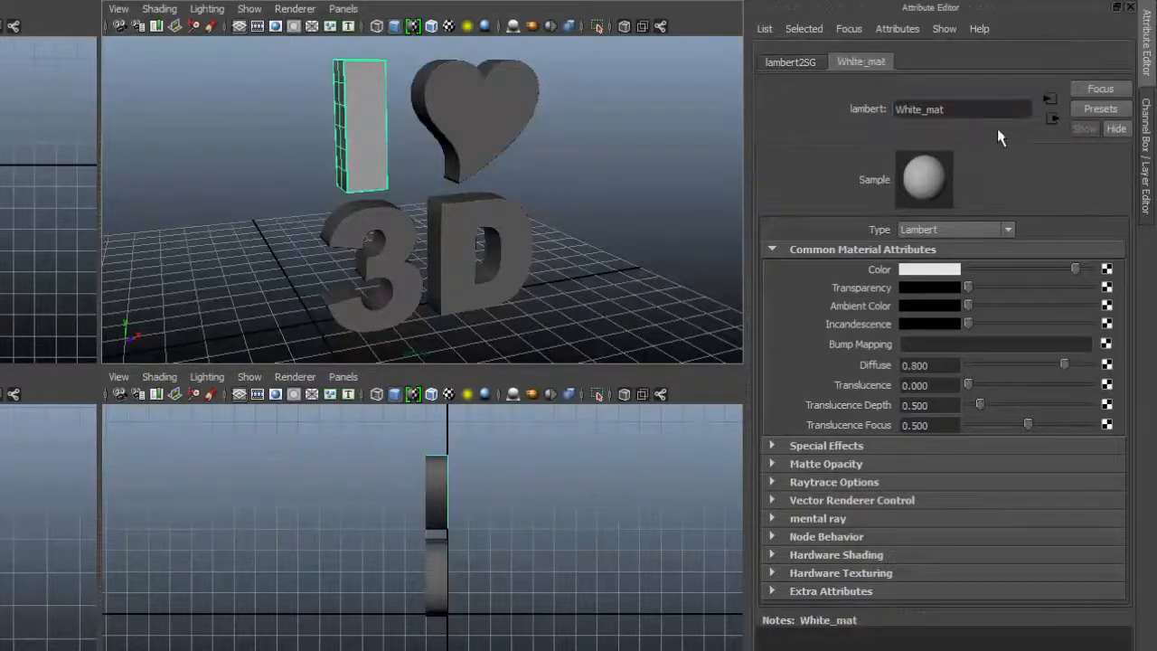
left_click_drag(945, 111, 847, 193)
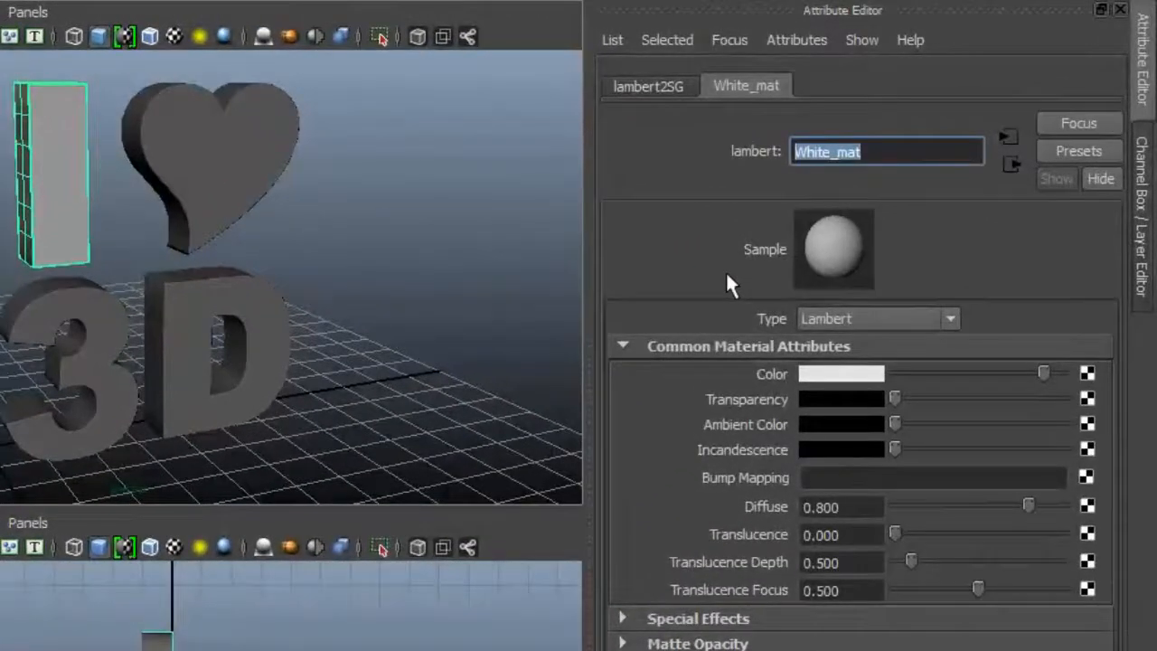
Assign a new Lambert material to the heart mesh.
left_click(207, 153)
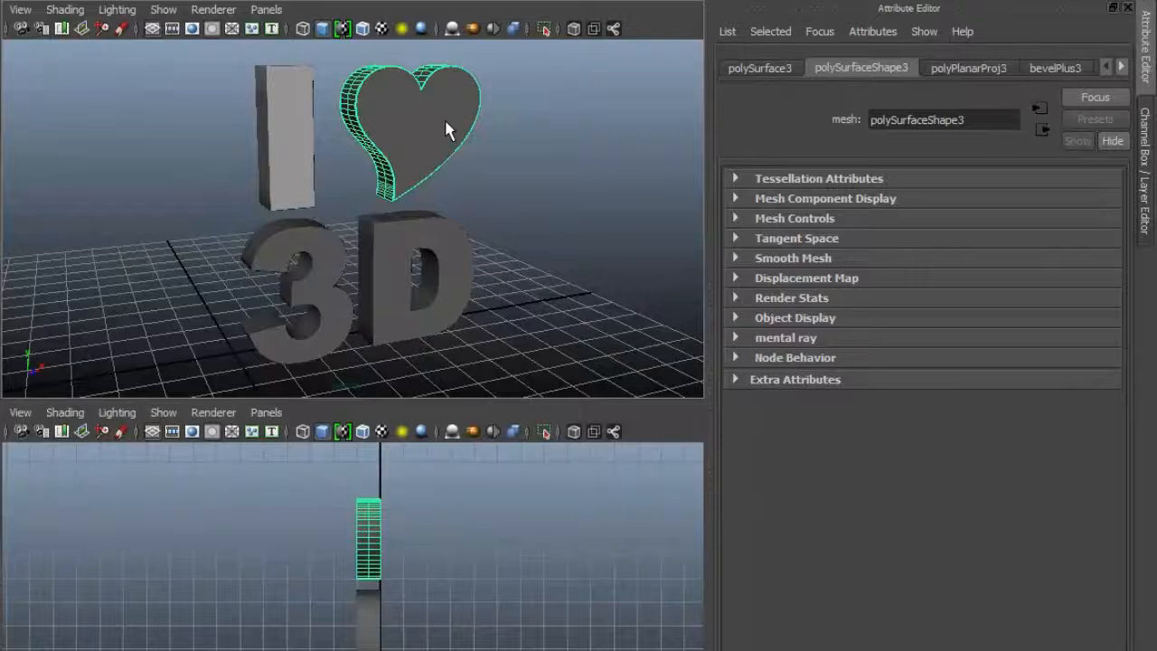
right_click(444, 119)
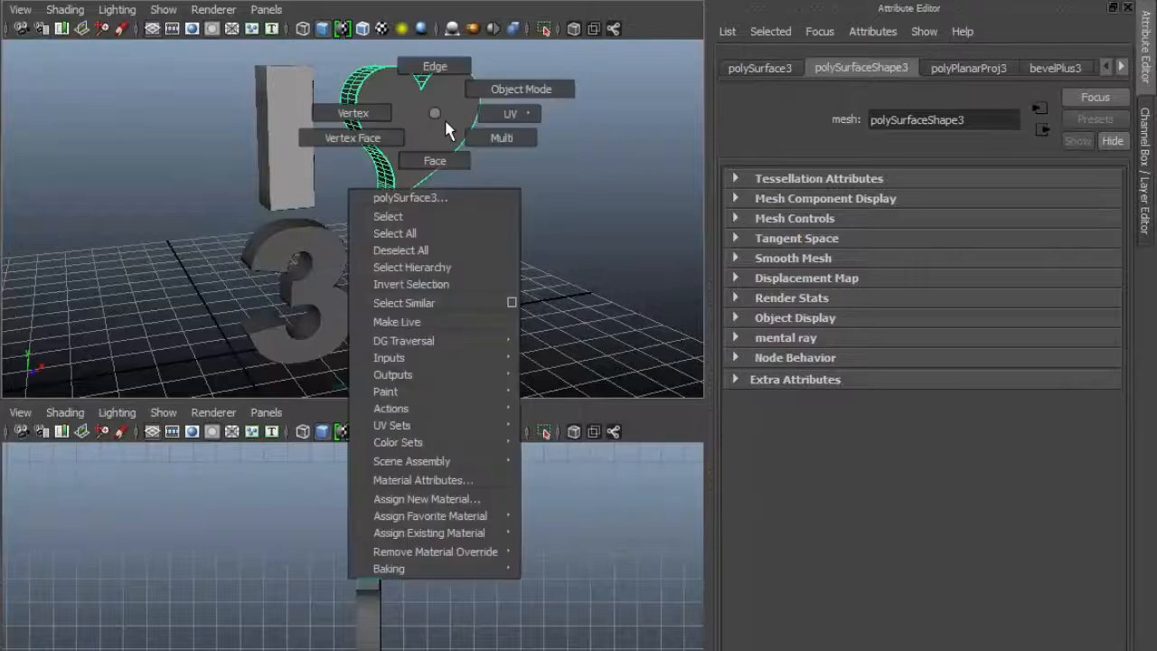
left_click(449, 506)
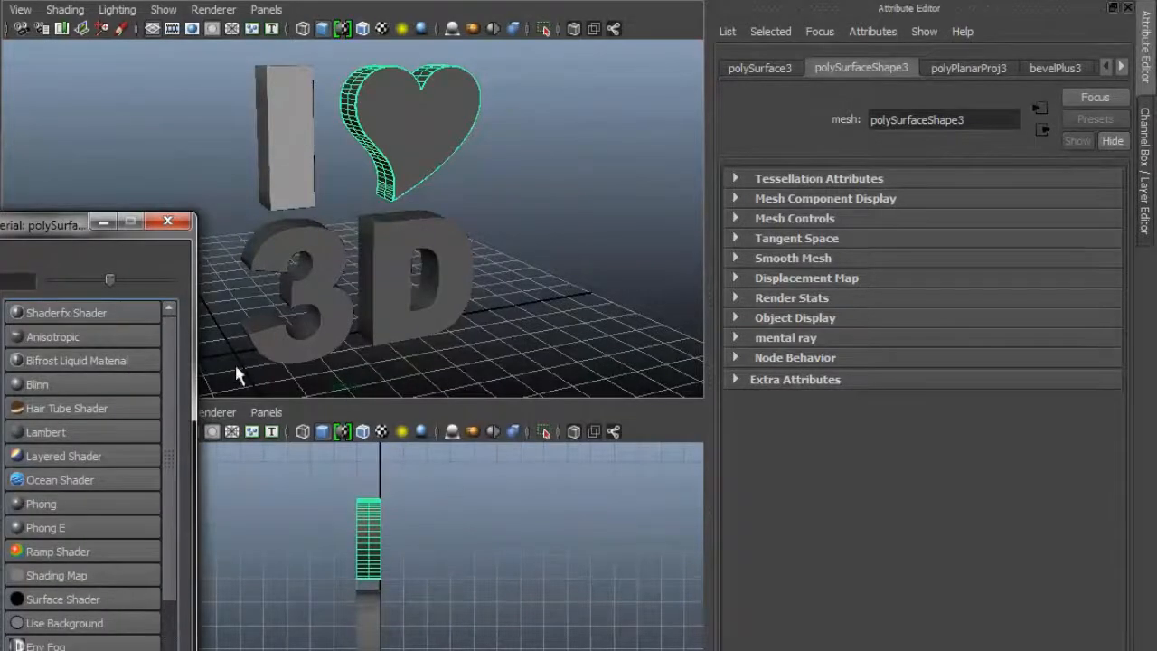
left_click(70, 441)
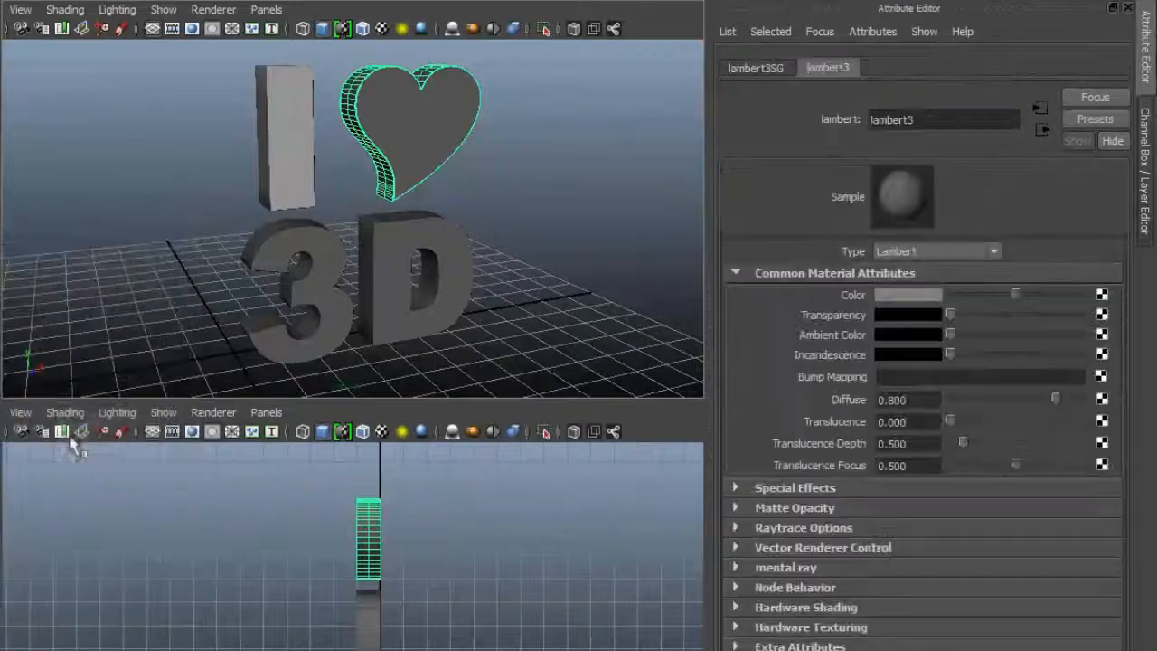
Rename the heart's Lambert material Heart_mat and set its color to pure red.
double_click(922, 119)
type("Hear")
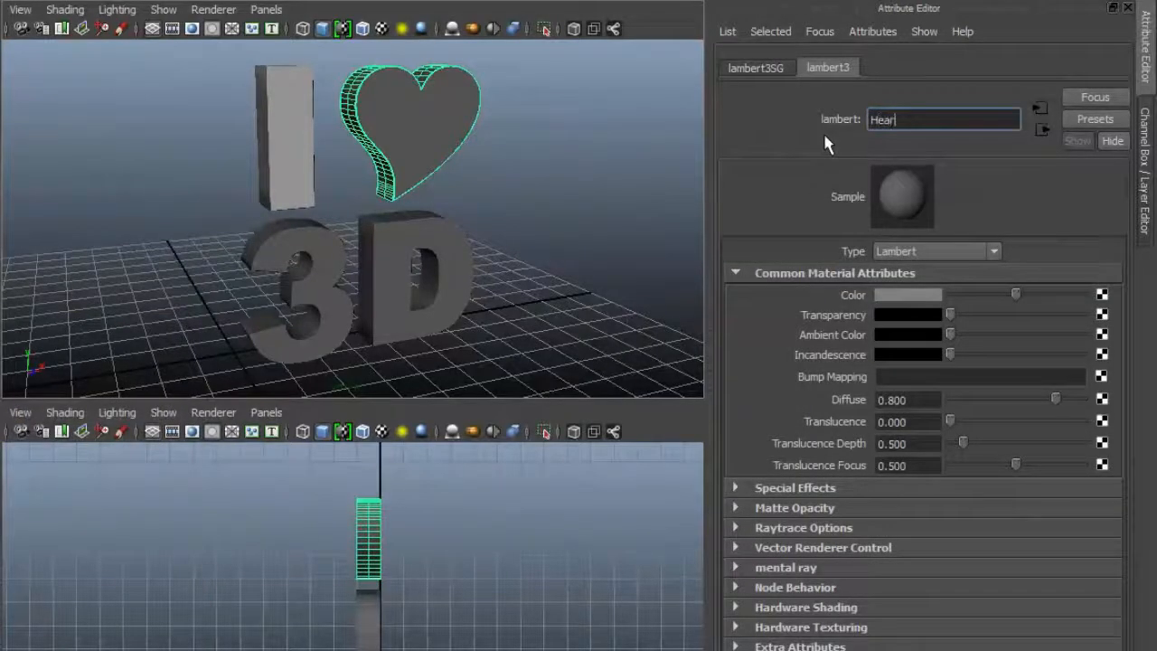
type("t_mat")
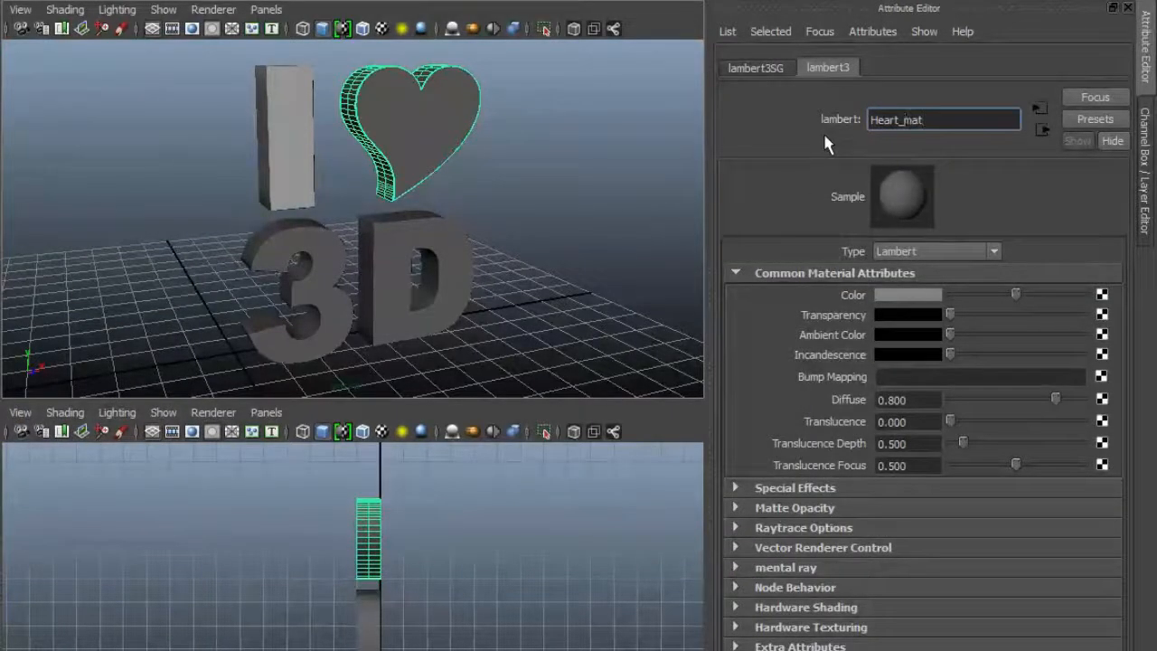
left_click(920, 302)
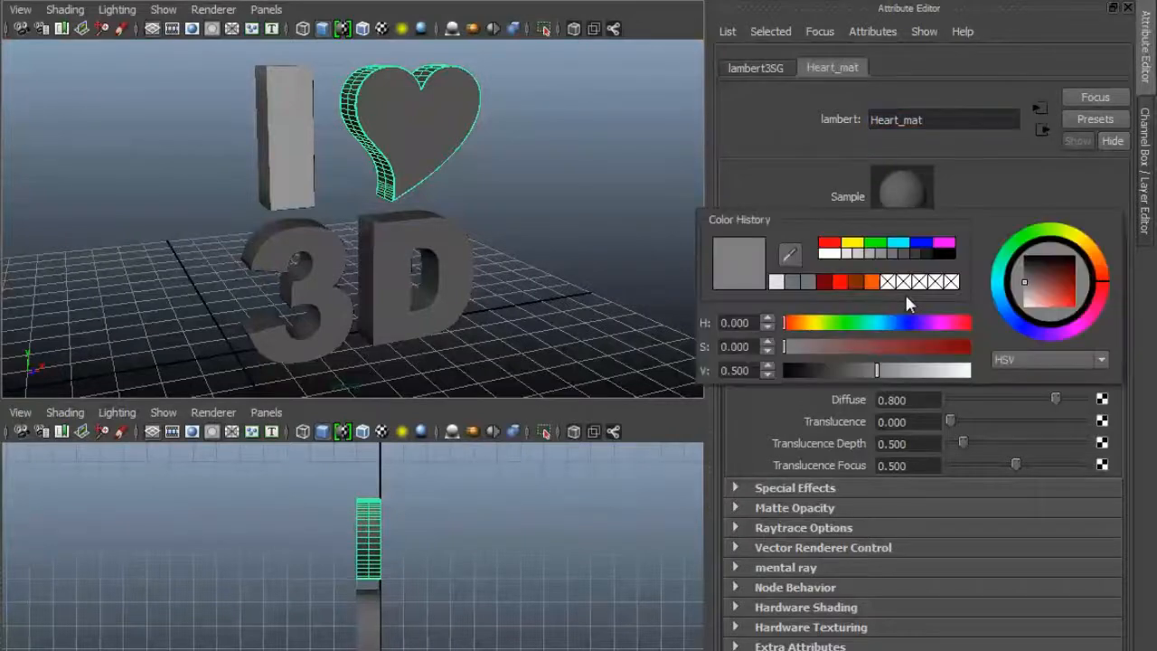
left_click(827, 245)
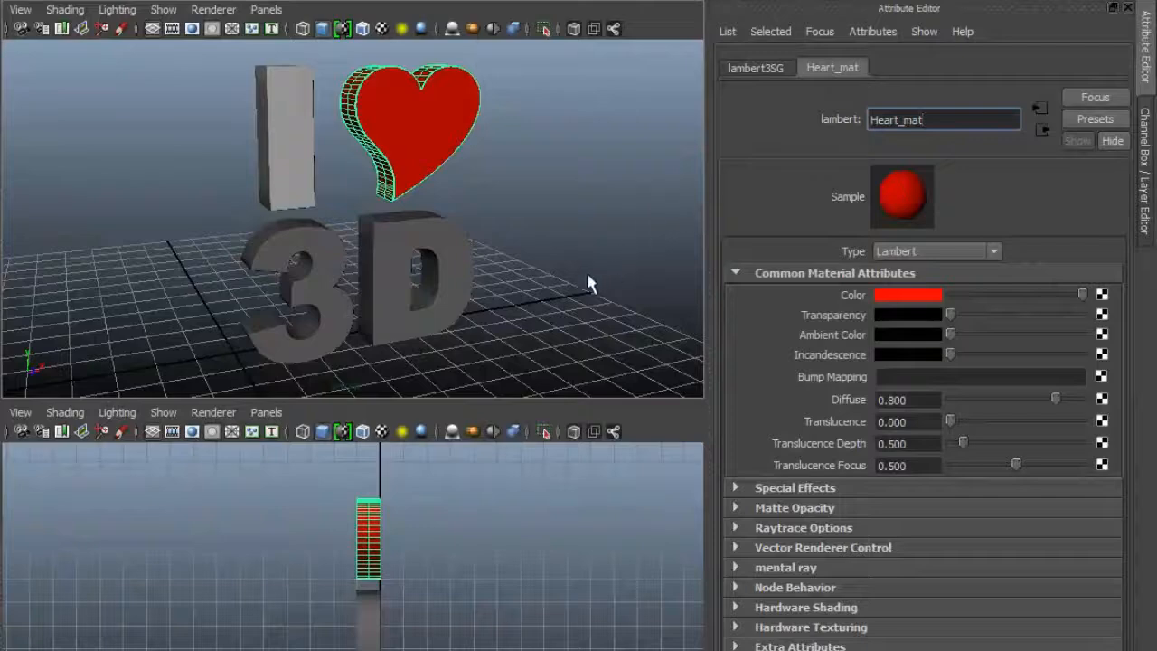
Assign a new Lambert material to the 3D text mesh.
left_click(425, 262)
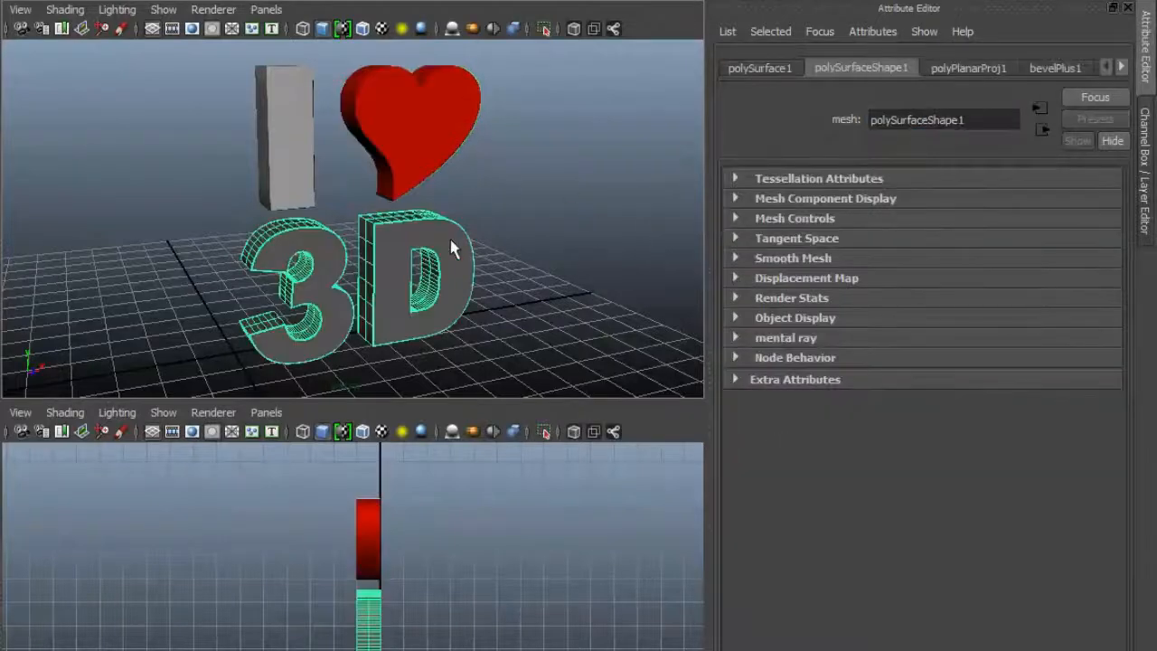
right_click(452, 245)
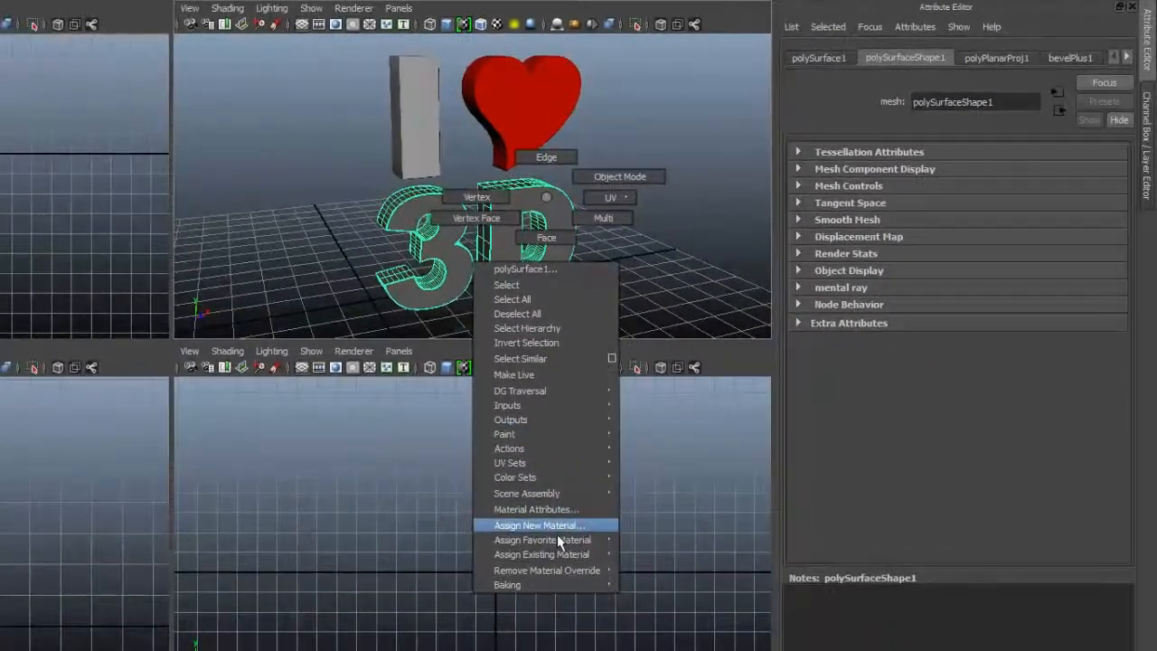
left_click(445, 605)
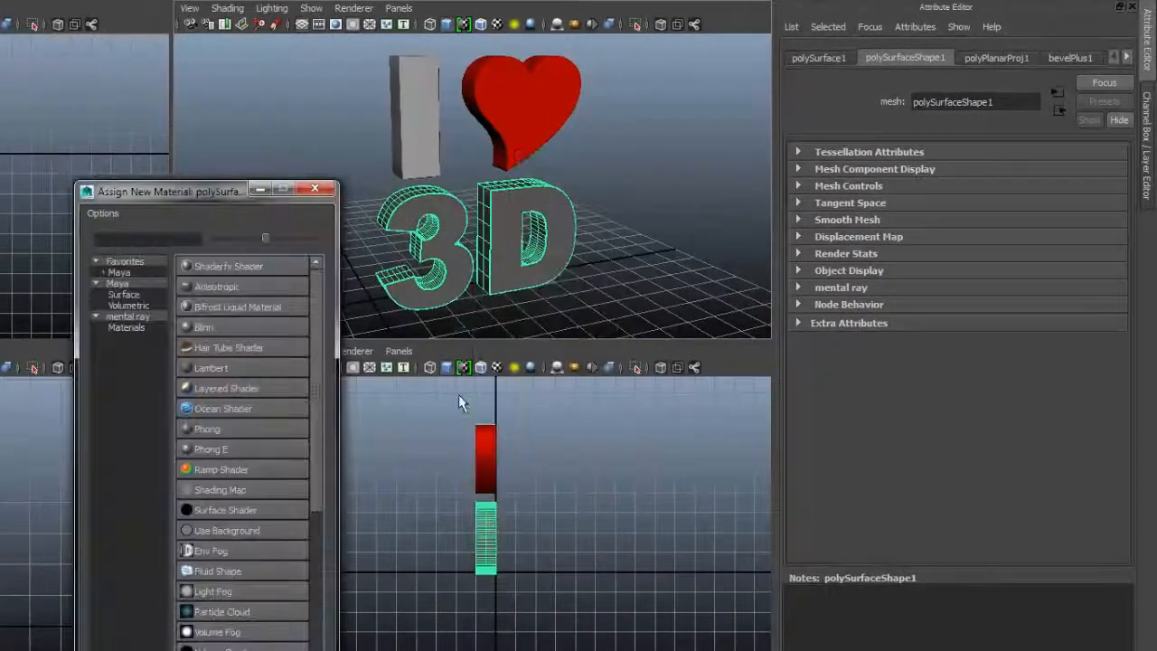
left_click(218, 366)
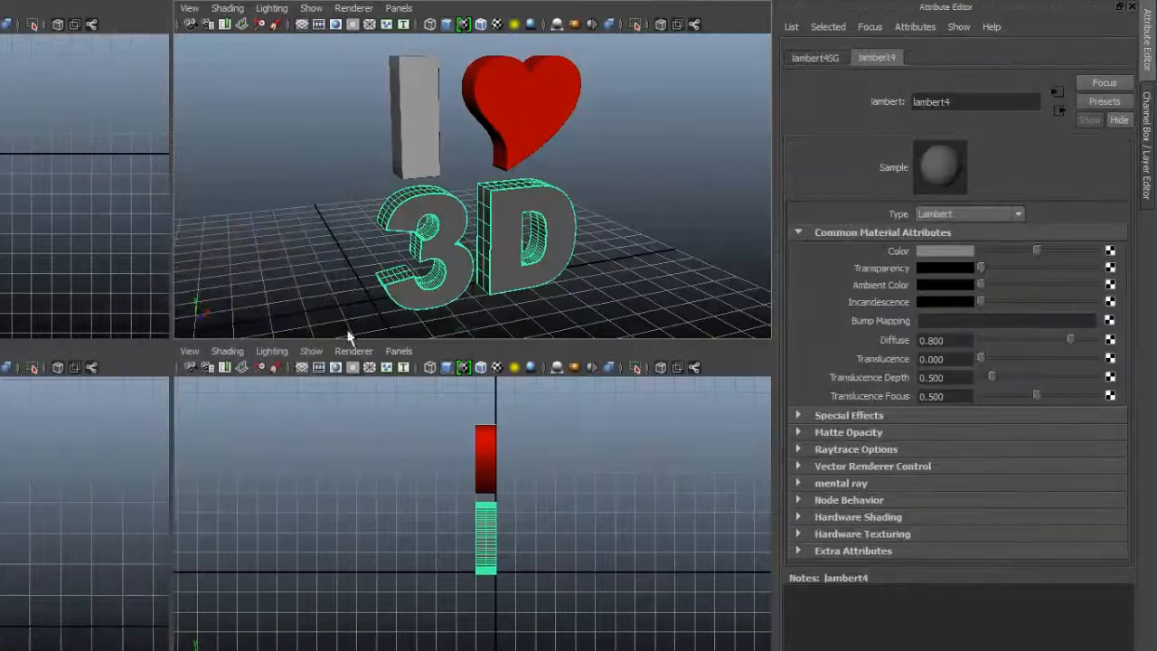
Set the color of the 3D text's Lambert material to a bright, saturated orange.
left_click(944, 252)
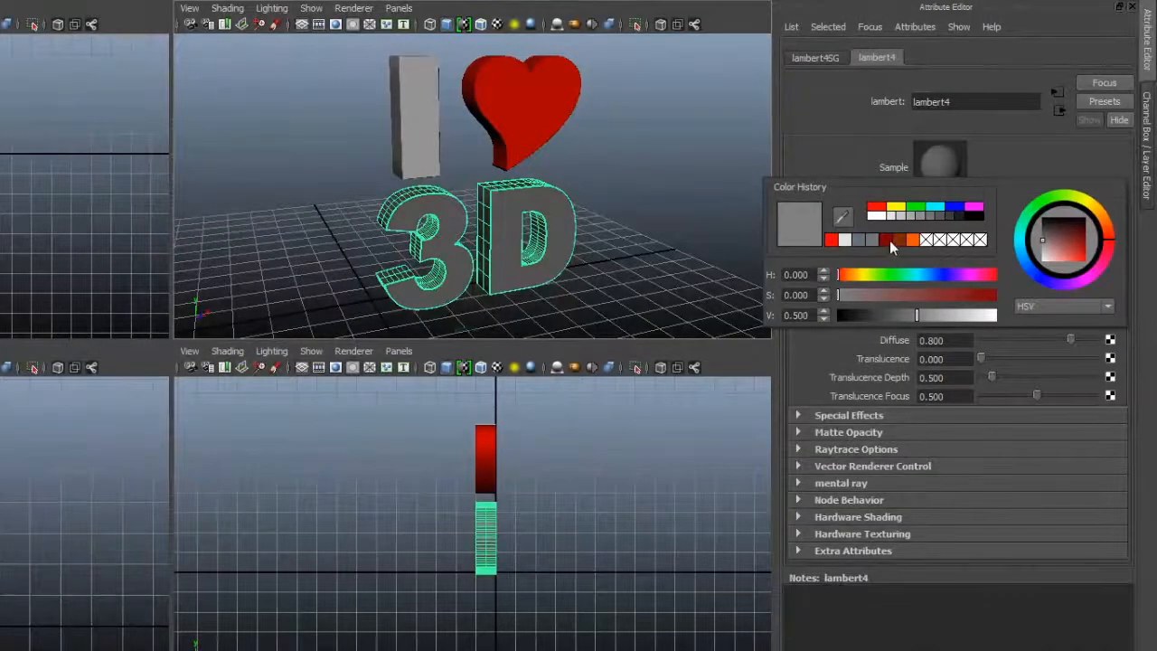
left_click(1112, 226)
left_click_drag(1064, 236, 1109, 234)
left_click(976, 312)
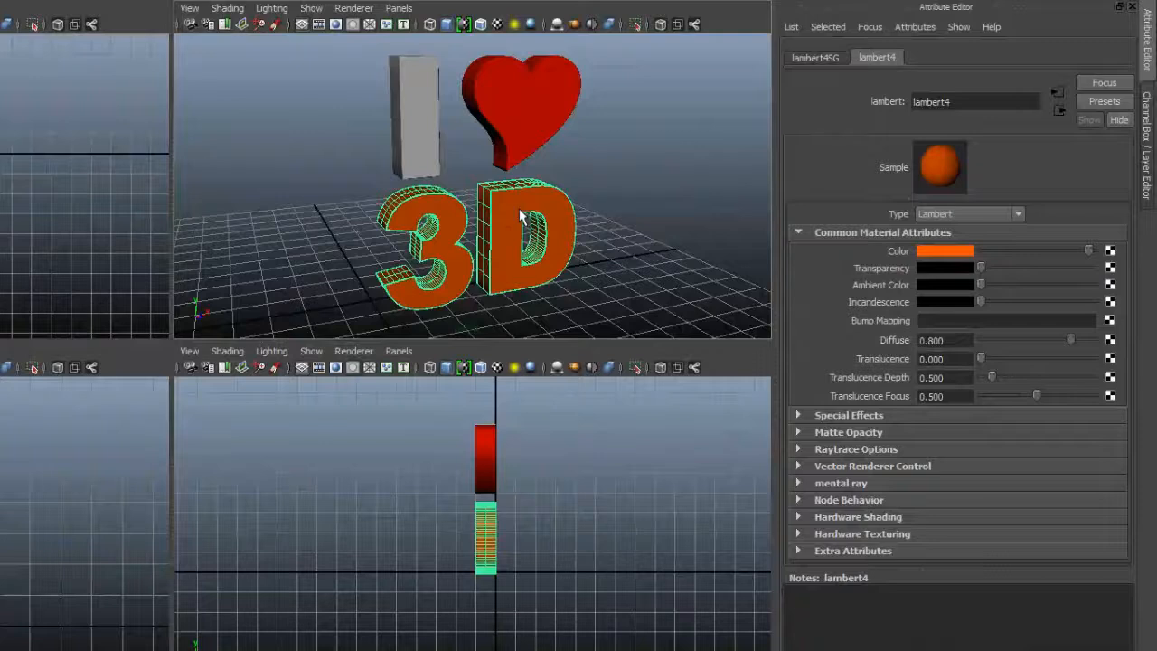
Enter 3D_mat as the name of the orange Lambert material on the 3D text.
double_click(980, 106)
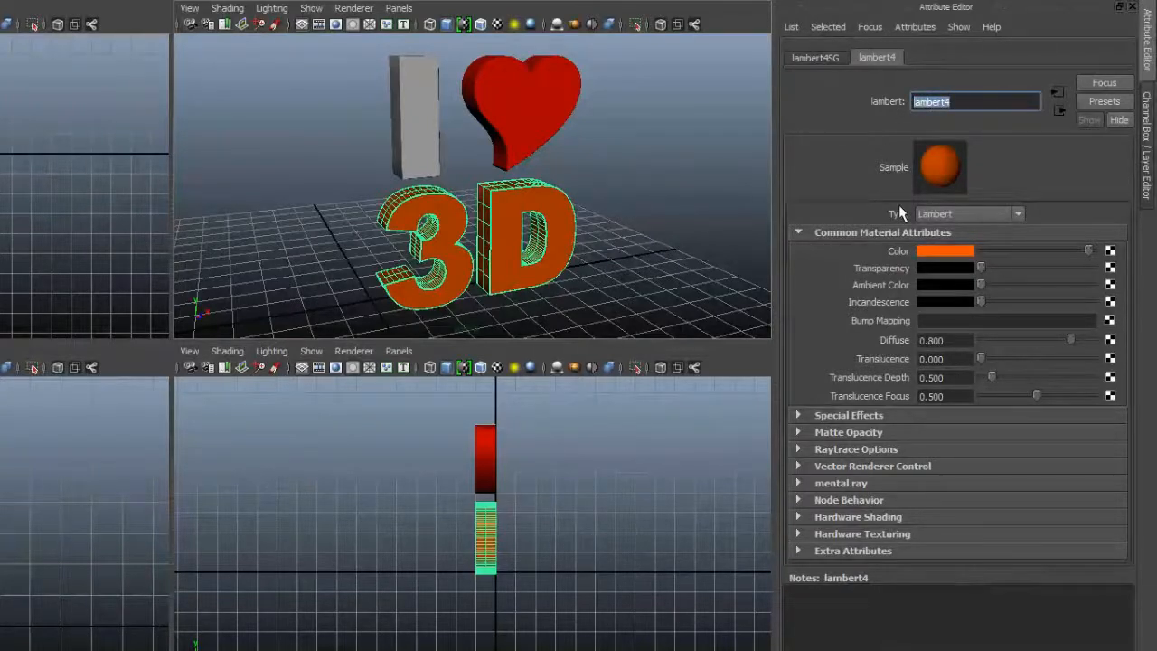
key("Caps_Lock")
type("3D")
key("Caps_Lock")
type("_mat")
key("Return")
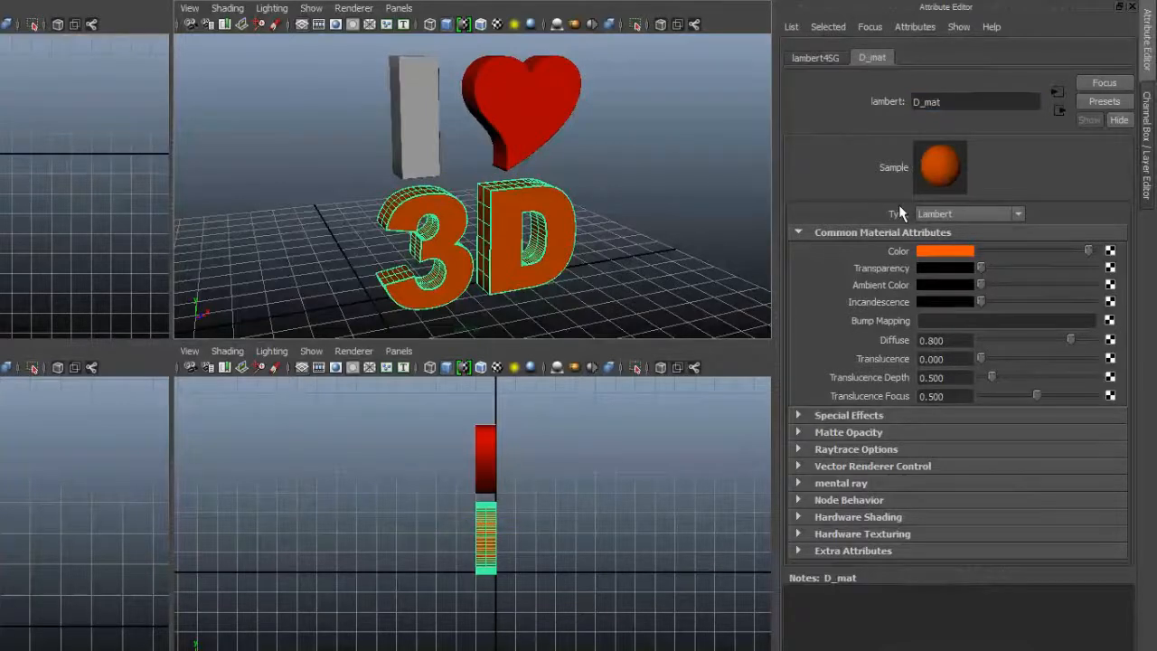
left_click(958, 103)
double_click(958, 103)
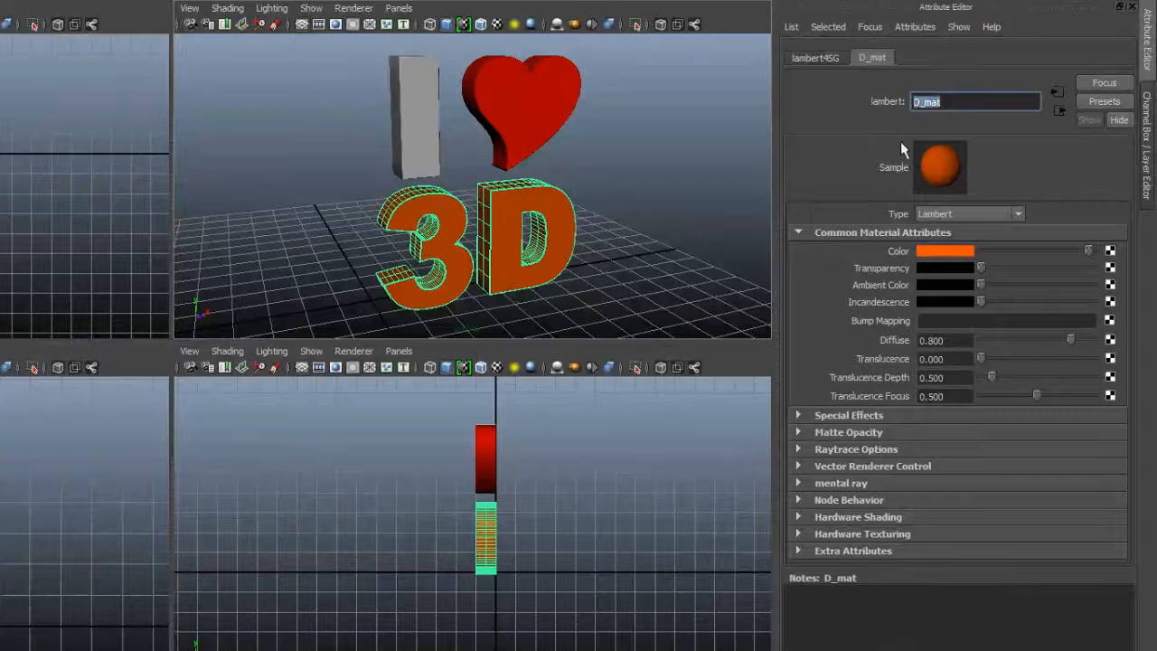
left_click(926, 108)
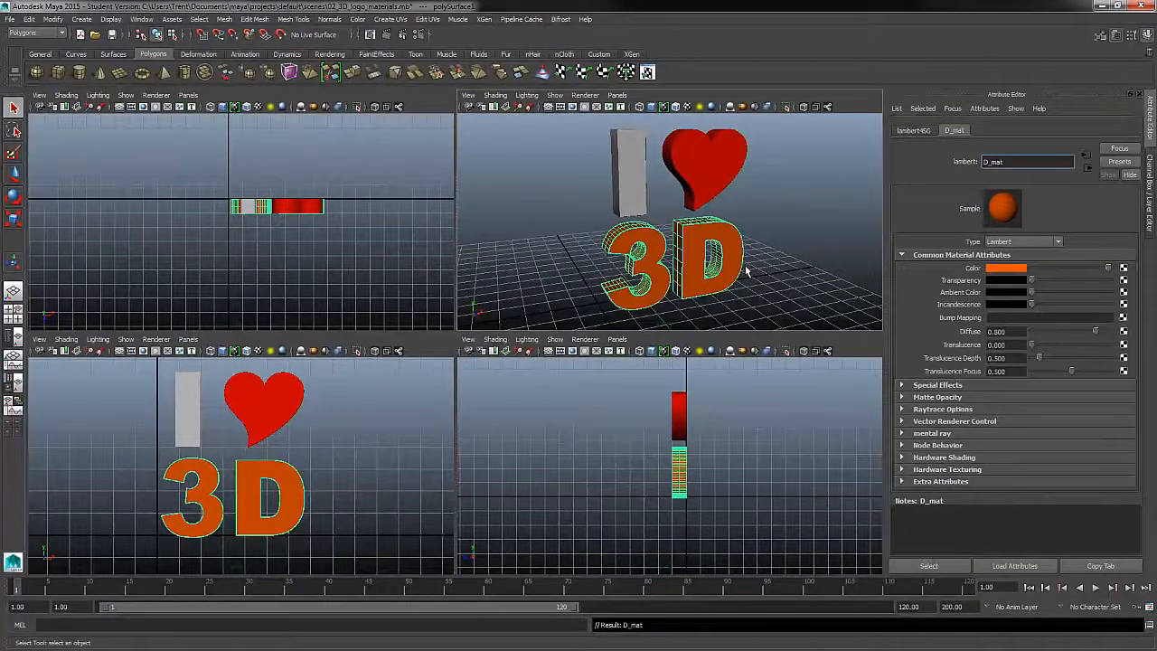
Switch to a single perspective view and orbit it to frame the whole logo from an angle.
left_click(20, 294)
left_click_drag(583, 449, 600, 444, "alt")
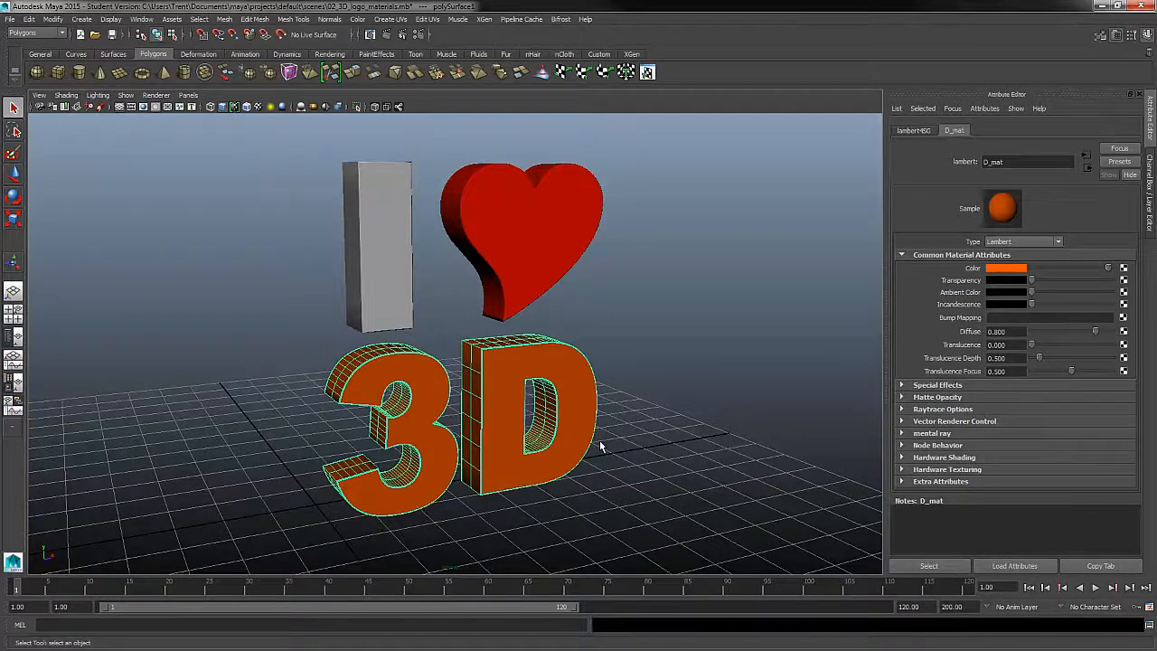
left_click_drag(594, 426, 623, 386, "alt")
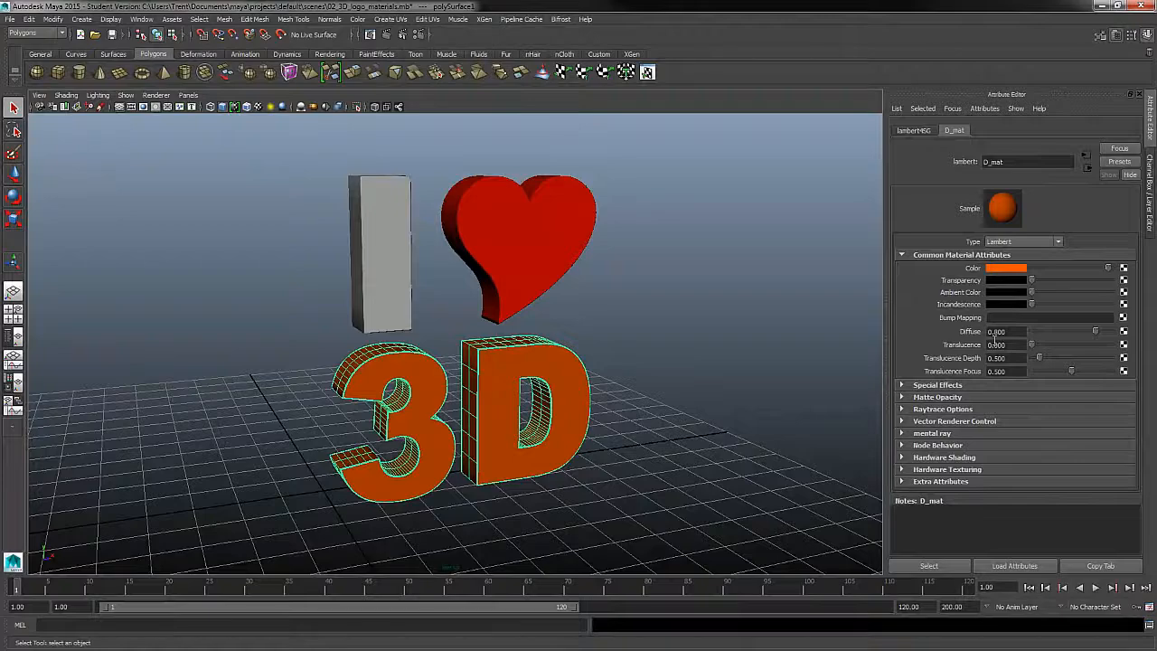
middle_click_drag(636, 451, 654, 460, "alt")
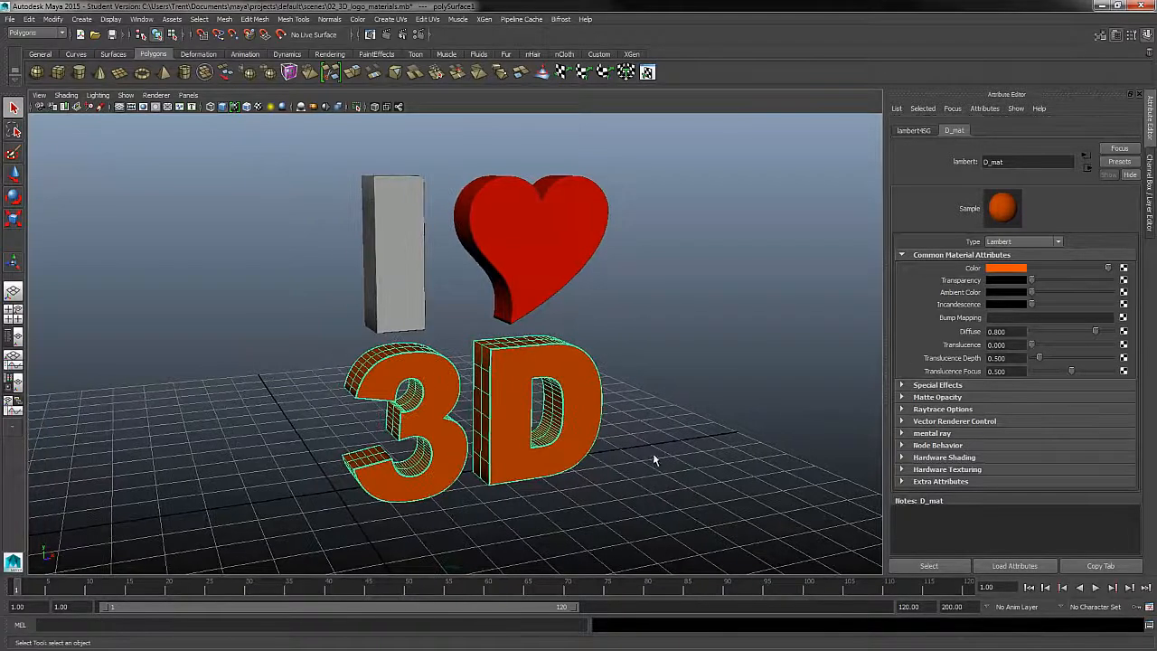
left_click_drag(654, 460, 712, 470, "alt")
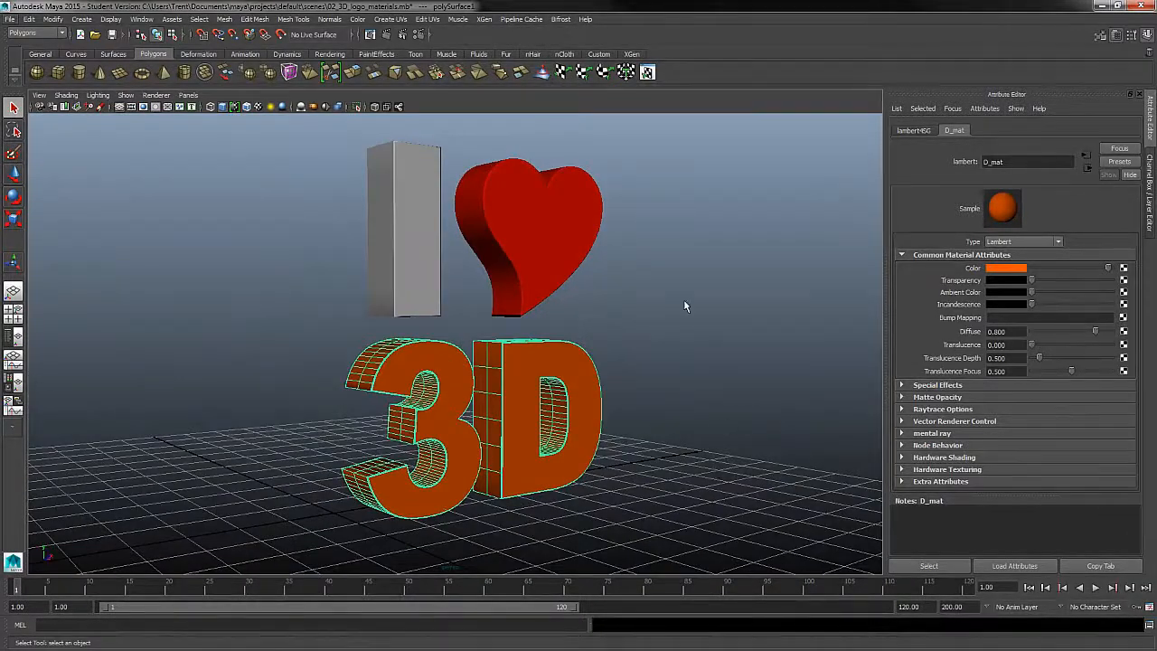
left_click_drag(684, 306, 741, 378, "alt")
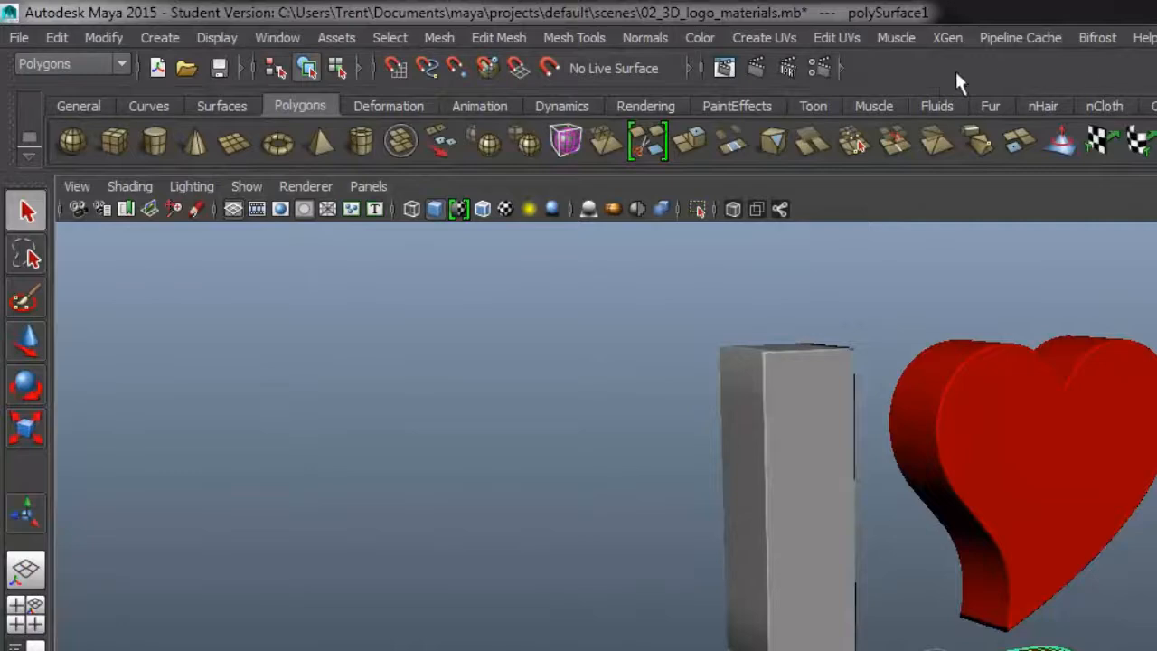
Render the current frame with Maya Software and place the Render View window over the viewport.
left_click(737, 78)
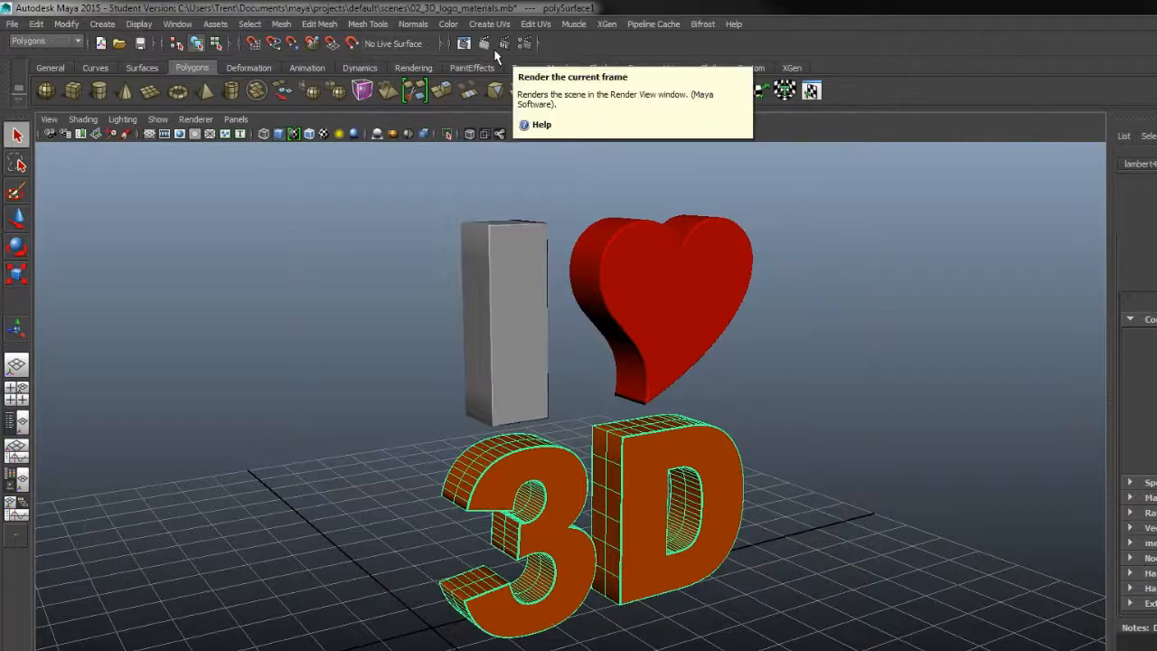
left_click(493, 49)
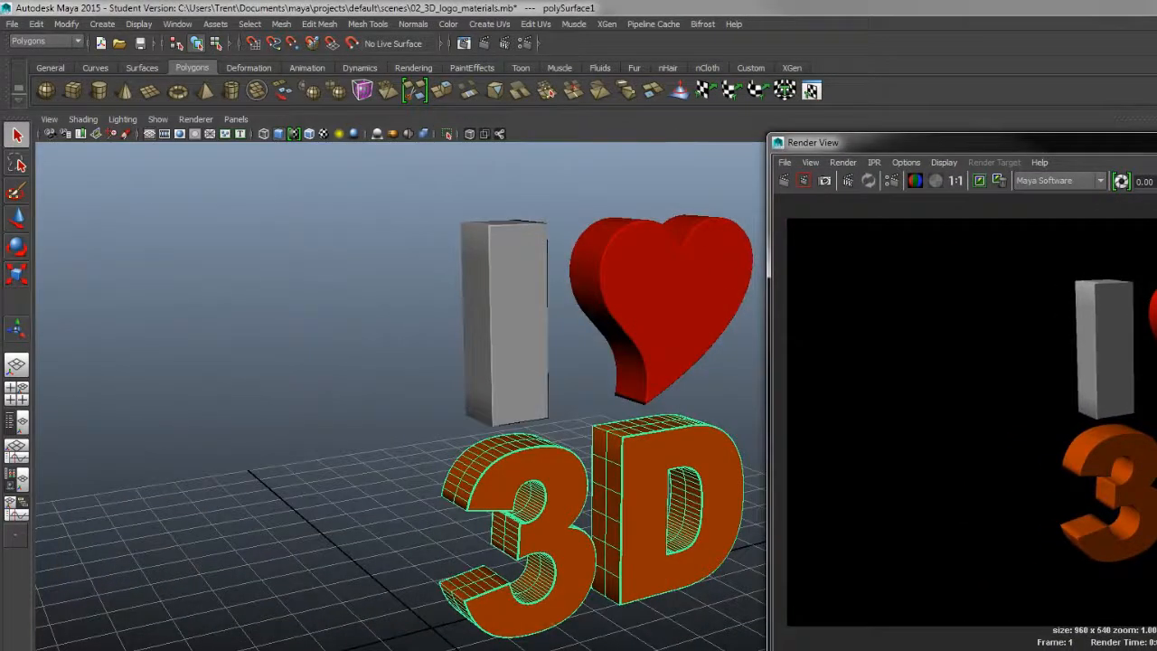
left_click_drag(1147, 142, 458, 79)
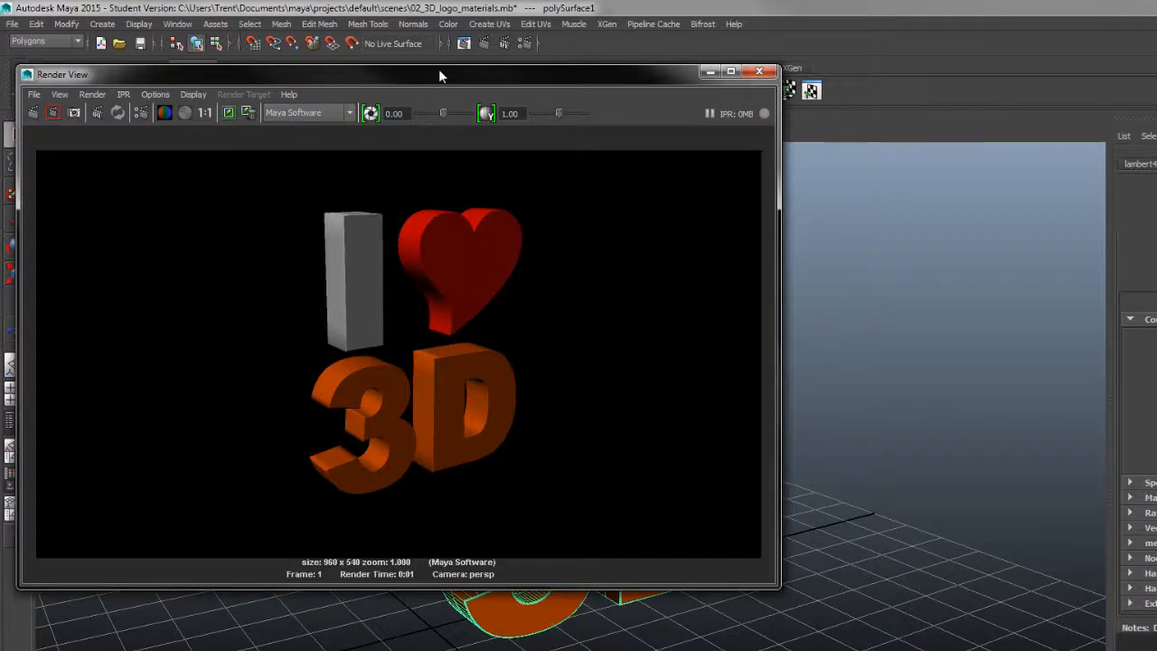
left_click_drag(438, 69, 544, 97)
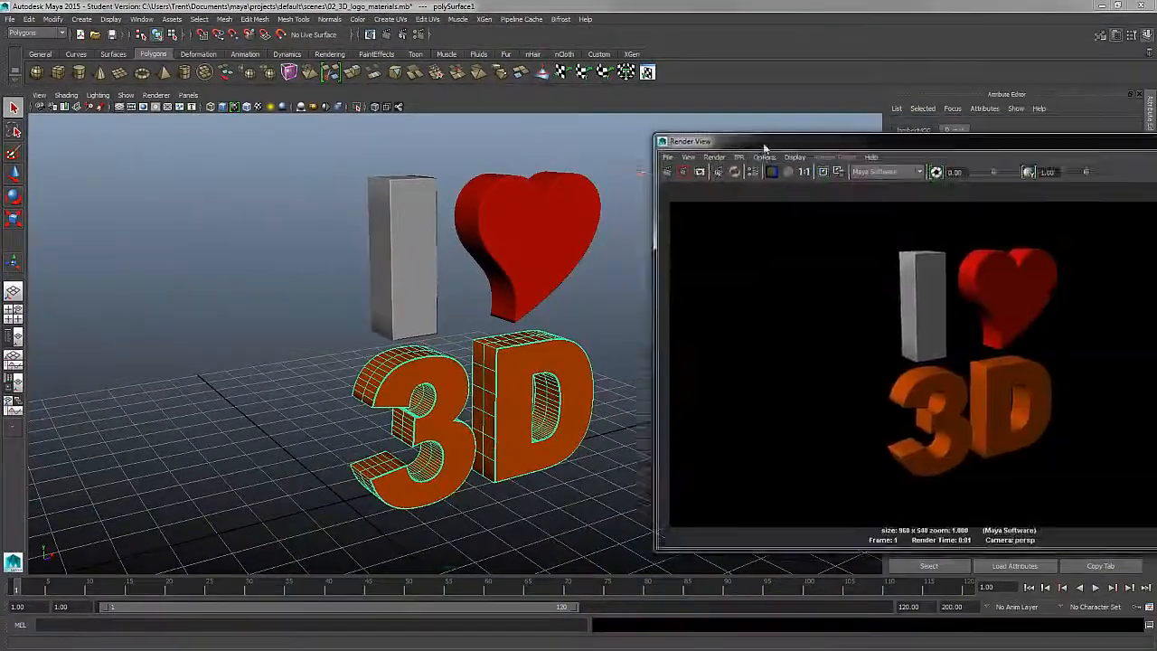
left_click_drag(764, 147, 327, 132)
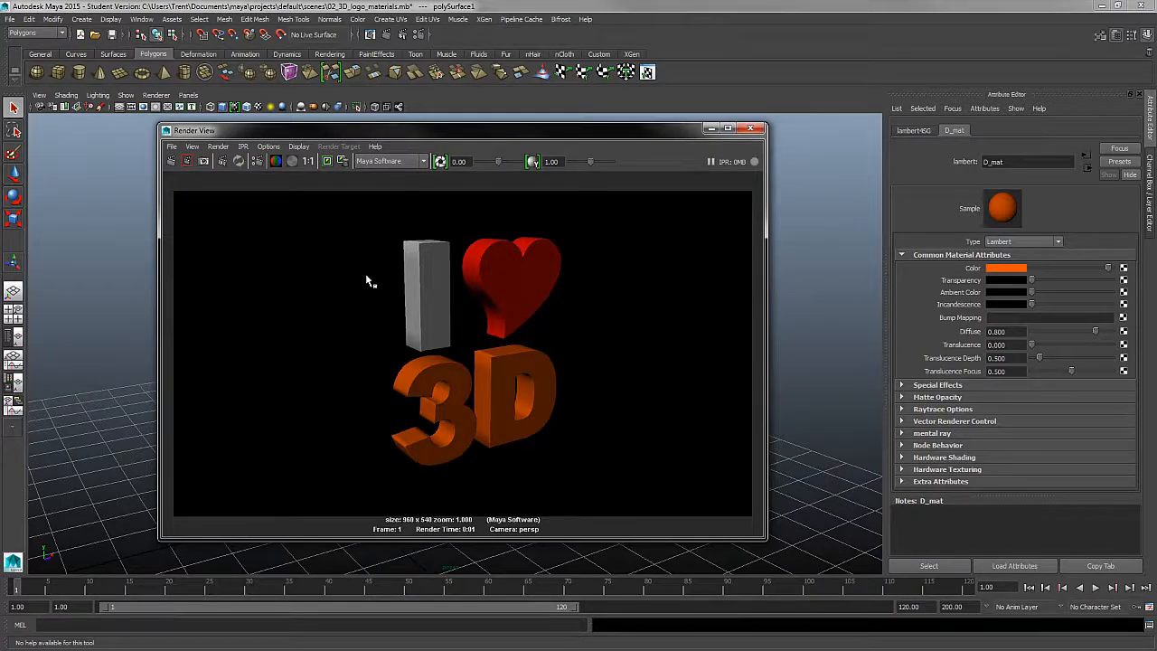
Keep the rendered image in the Render View for comparison and minimize the window.
left_click(329, 163)
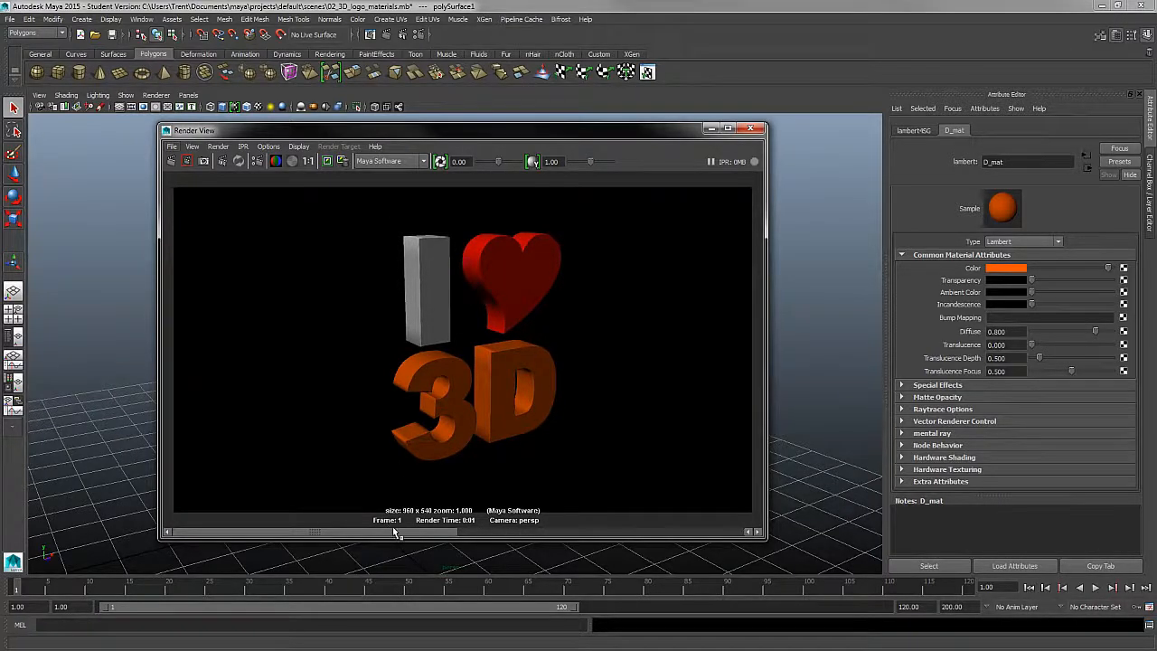
mouse_move(395, 533)
left_mouse_down()
mouse_move(558, 537)
mouse_move(397, 528)
left_mouse_up()
left_click(710, 129)
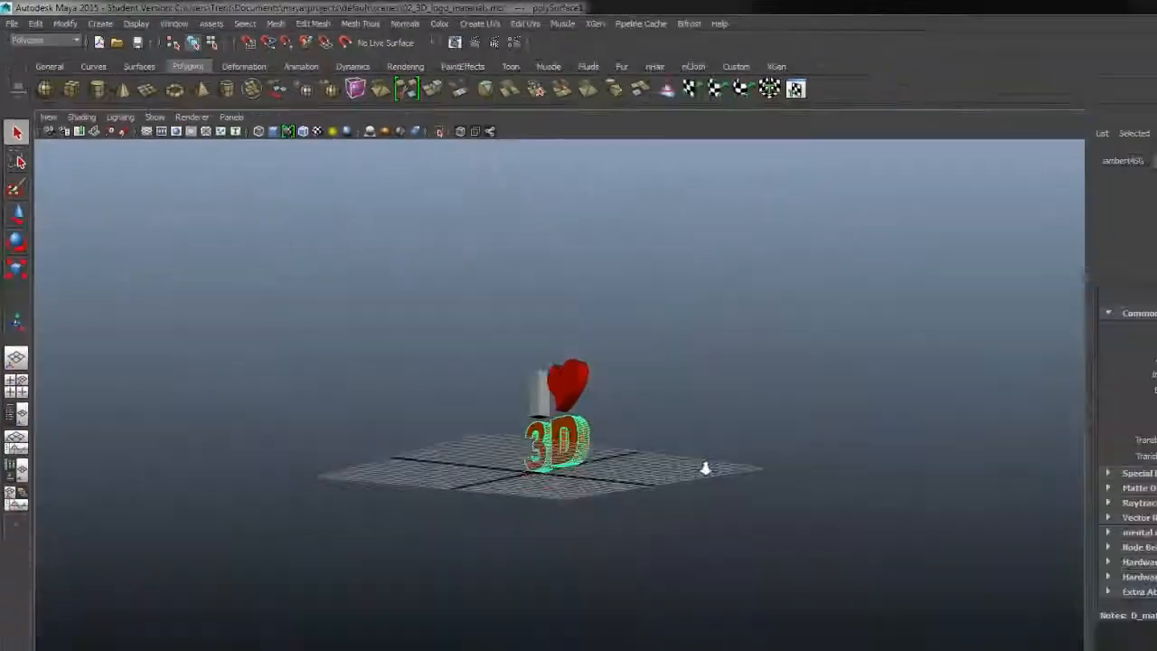
Move the perspective camera away from the logo and restore the saved camera bookmark cameraView1.
left_click_drag(705, 467, 708, 440, "alt")
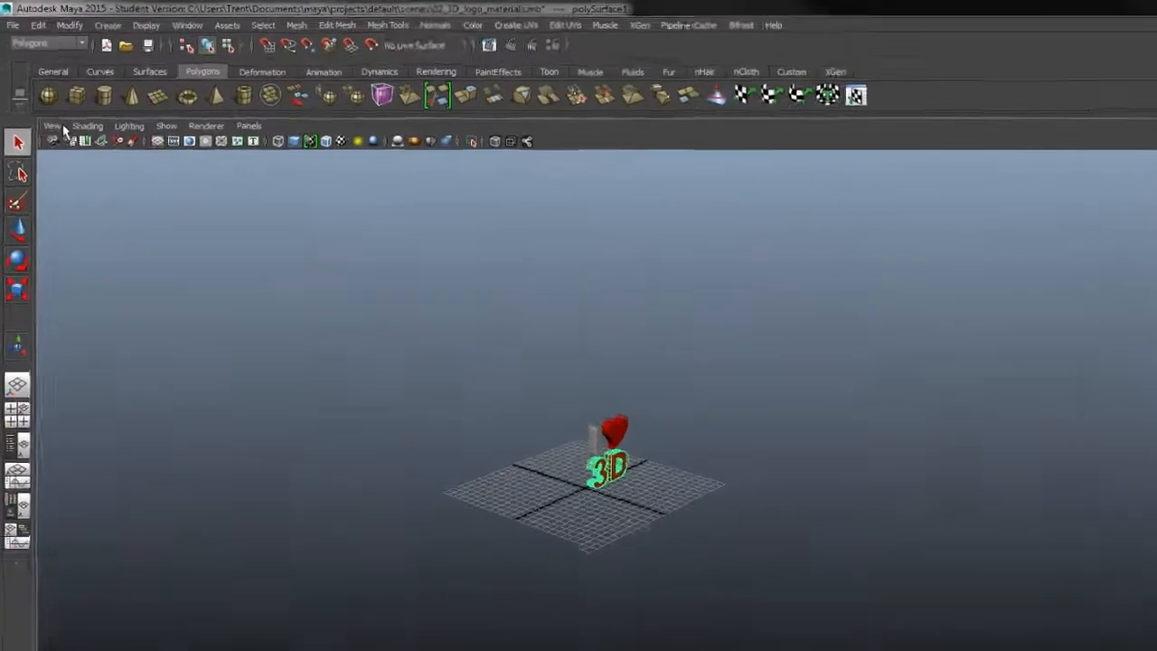
left_click(59, 126)
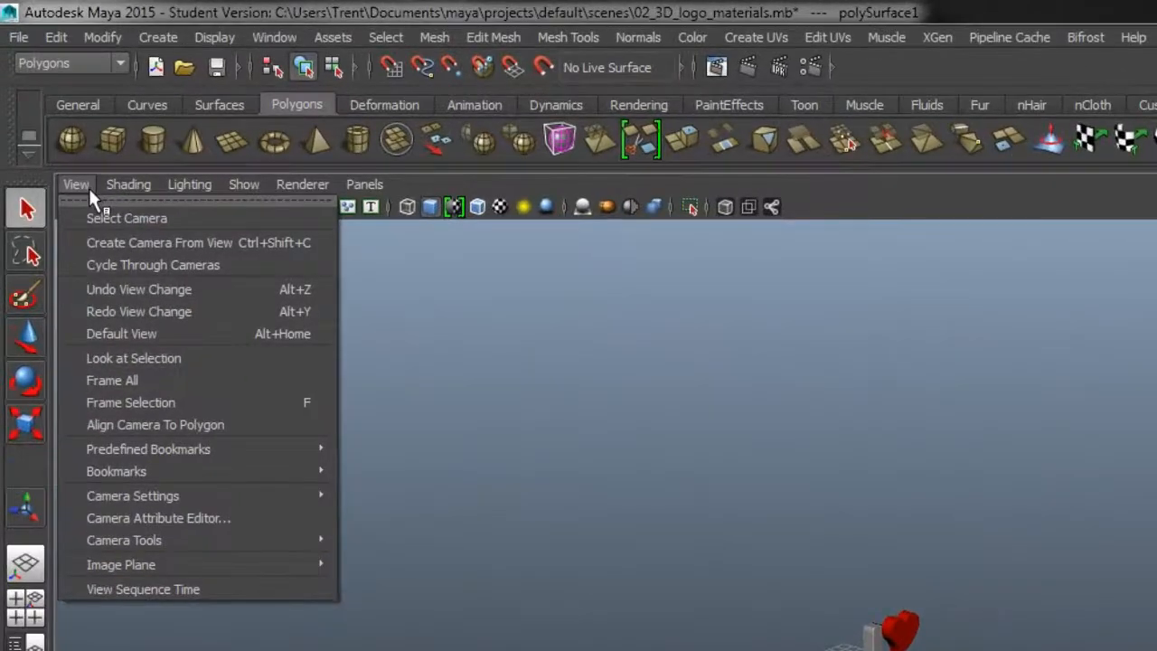
mouse_move(183, 472)
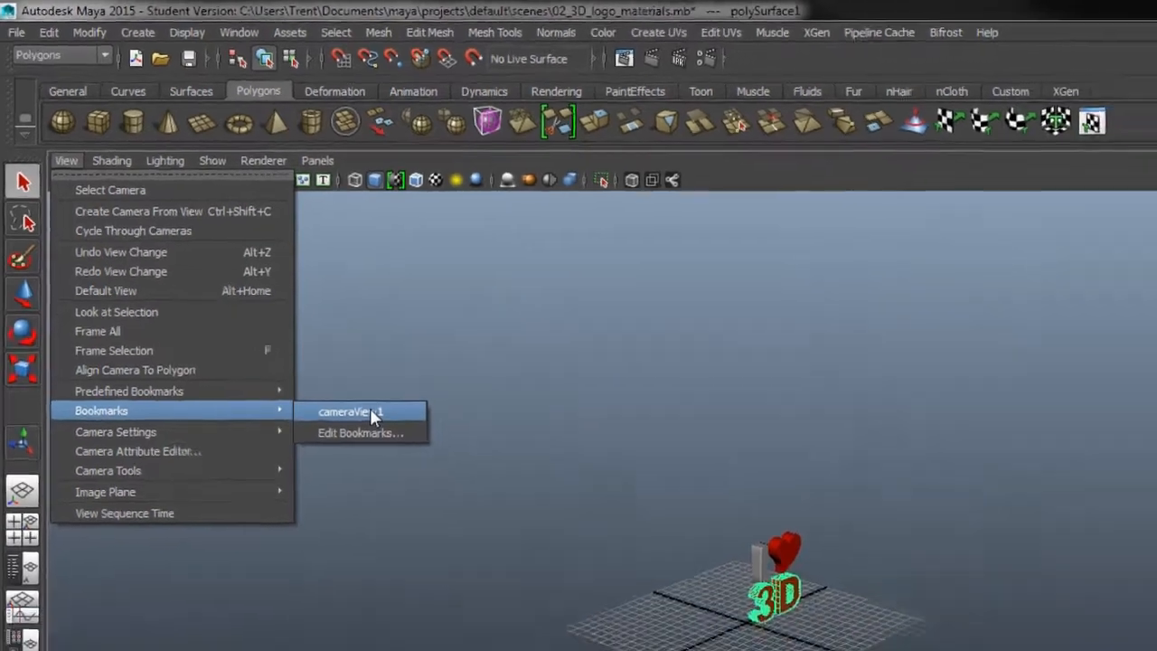
left_click(424, 472)
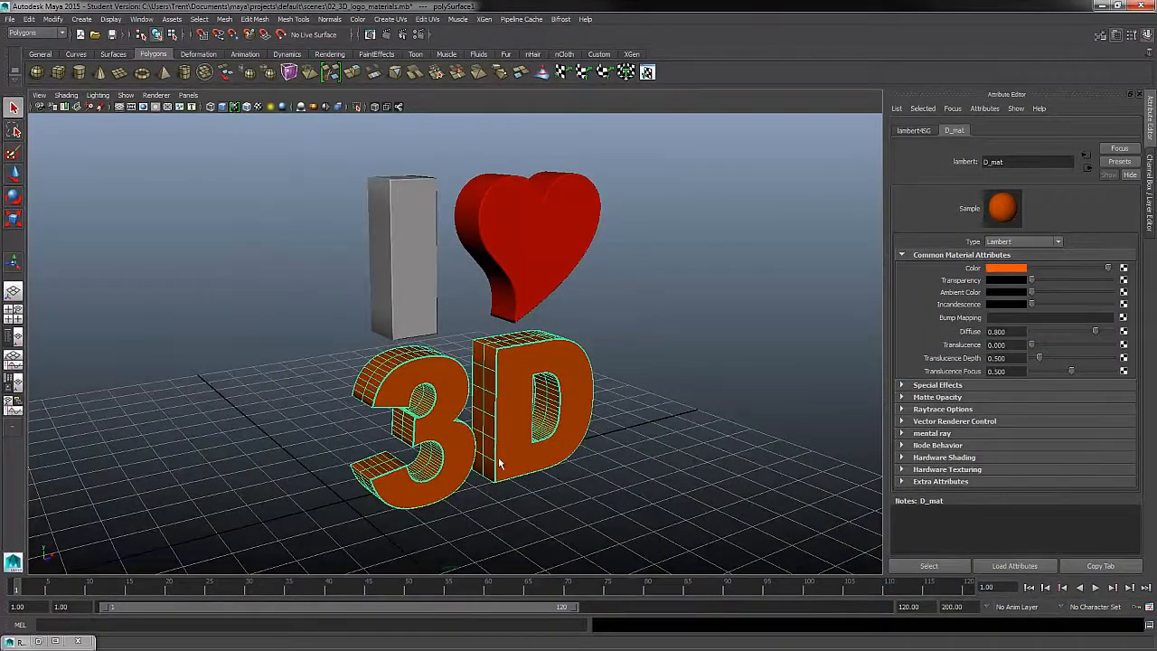
Redo the previous render from the bookmarked view and put the Render View away.
left_click(38, 644)
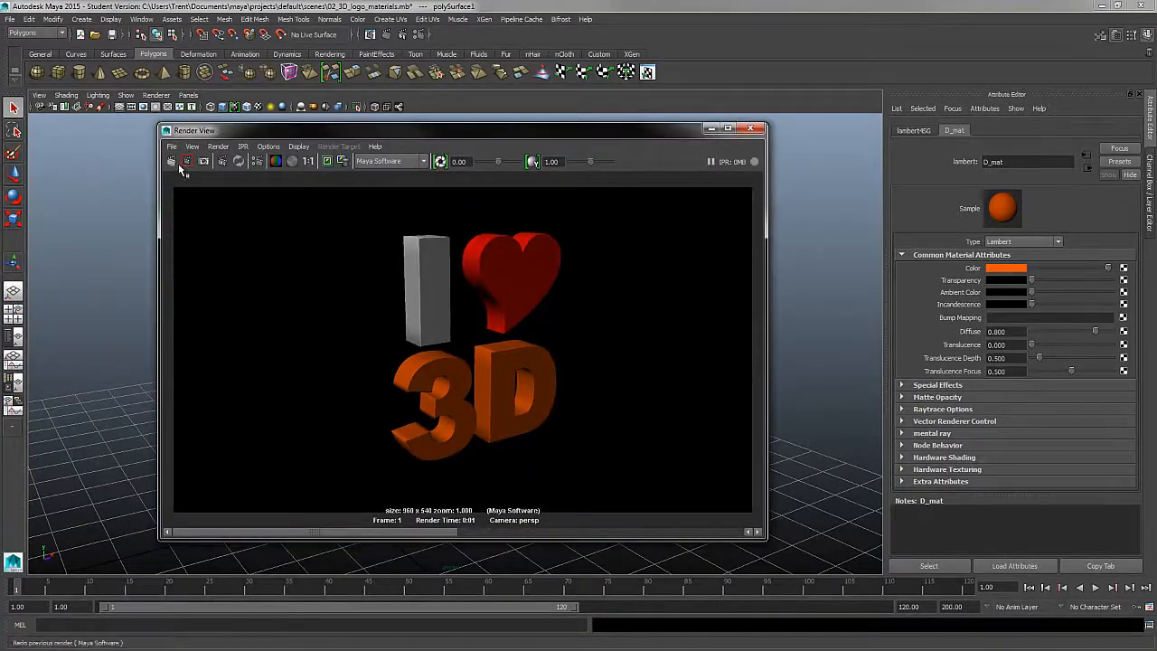
left_click(181, 169)
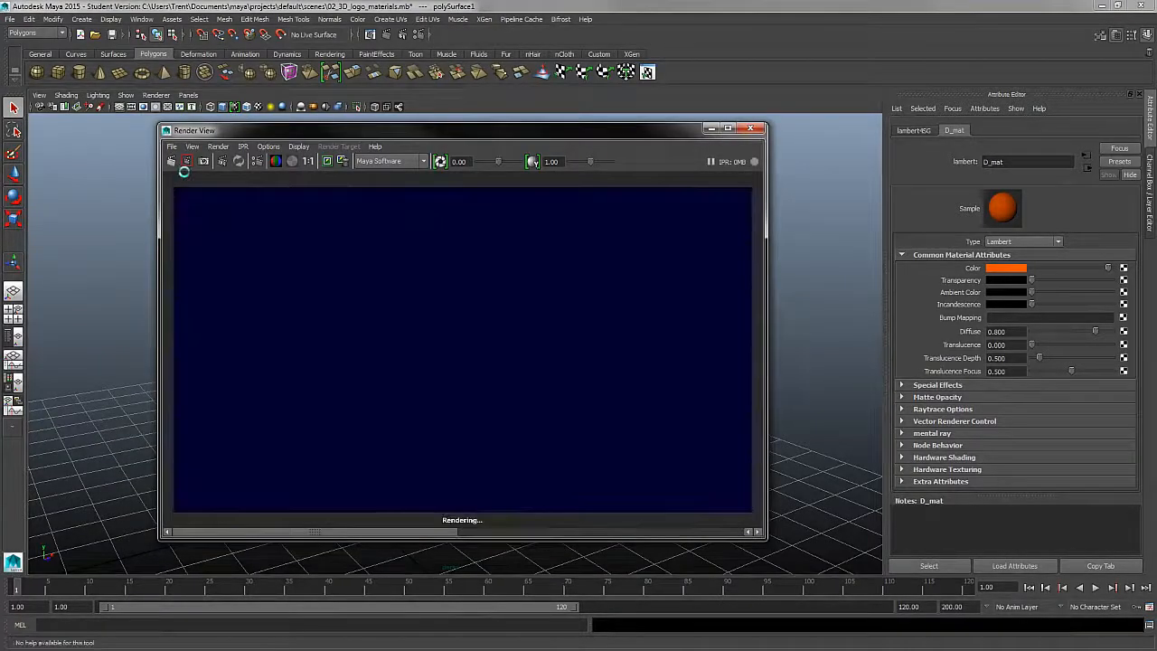
left_click(435, 532)
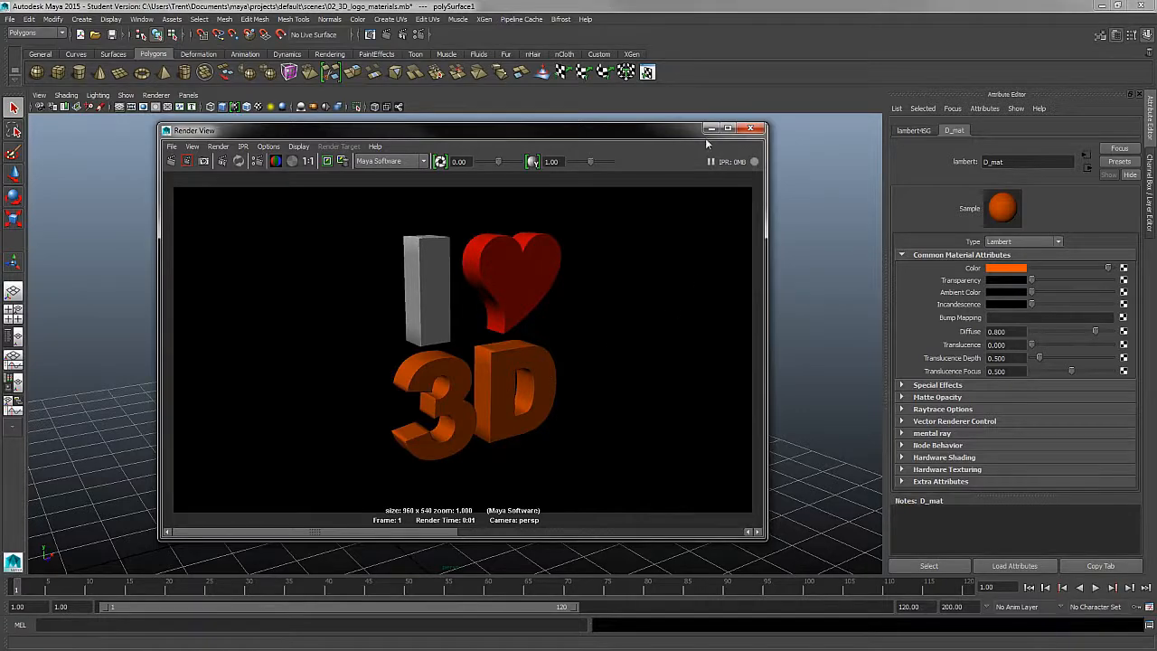
left_click(749, 129)
Select the logo parts one by one and open the material attributes of the 3D text.
left_click(444, 293)
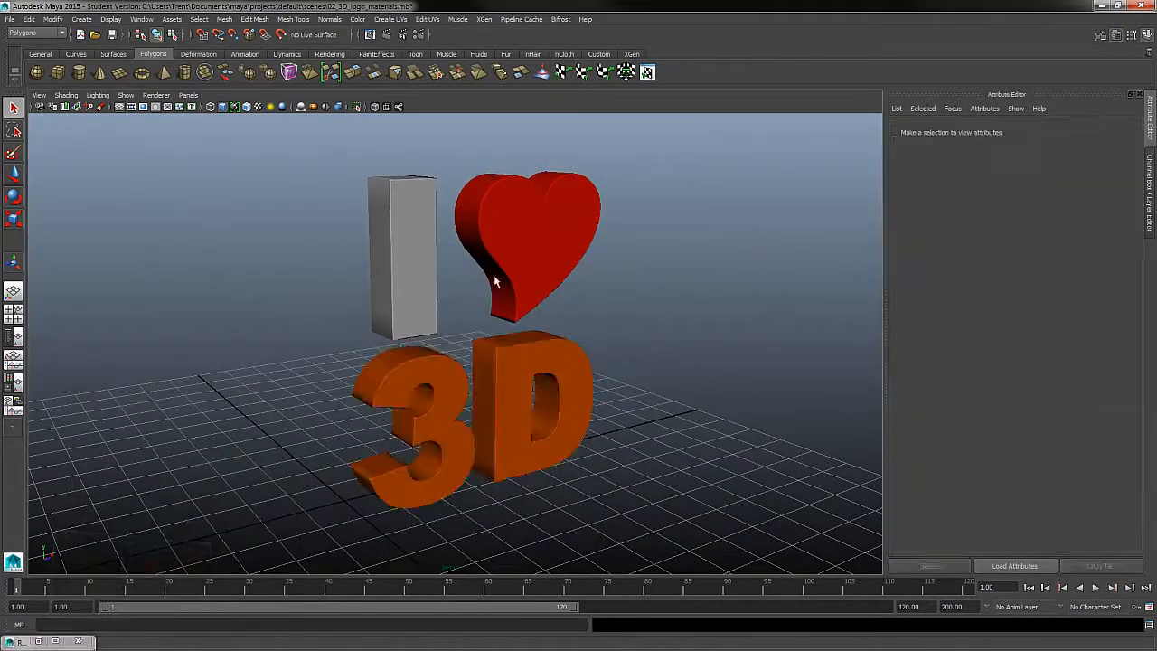
left_click(428, 268)
left_click(536, 242)
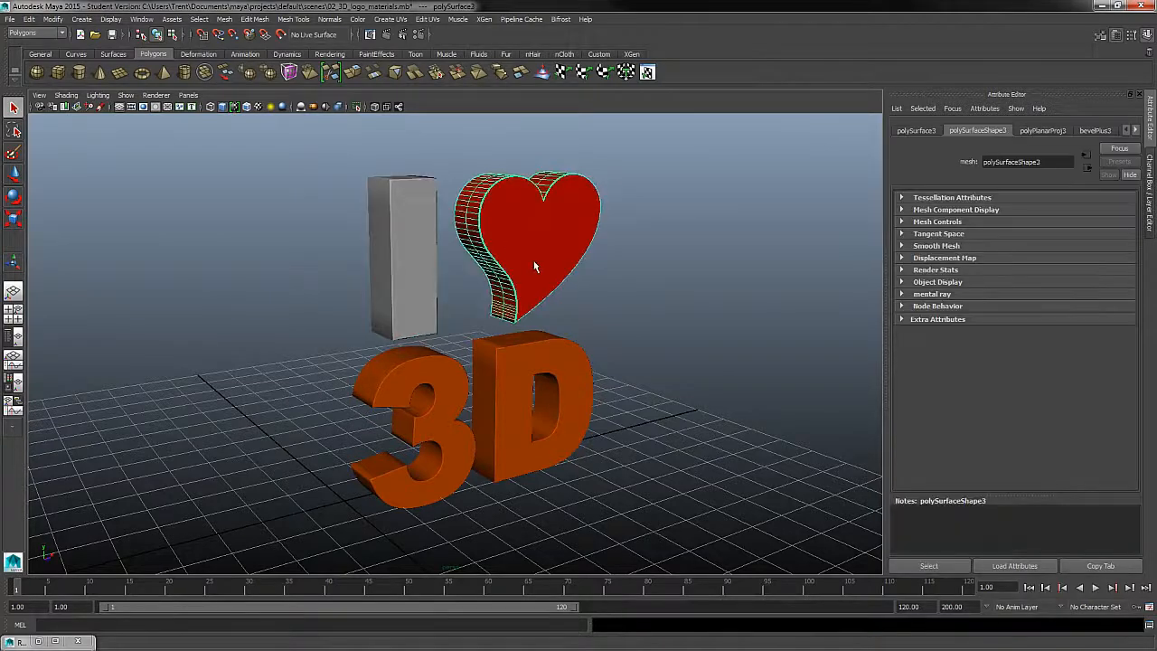
left_click(523, 362)
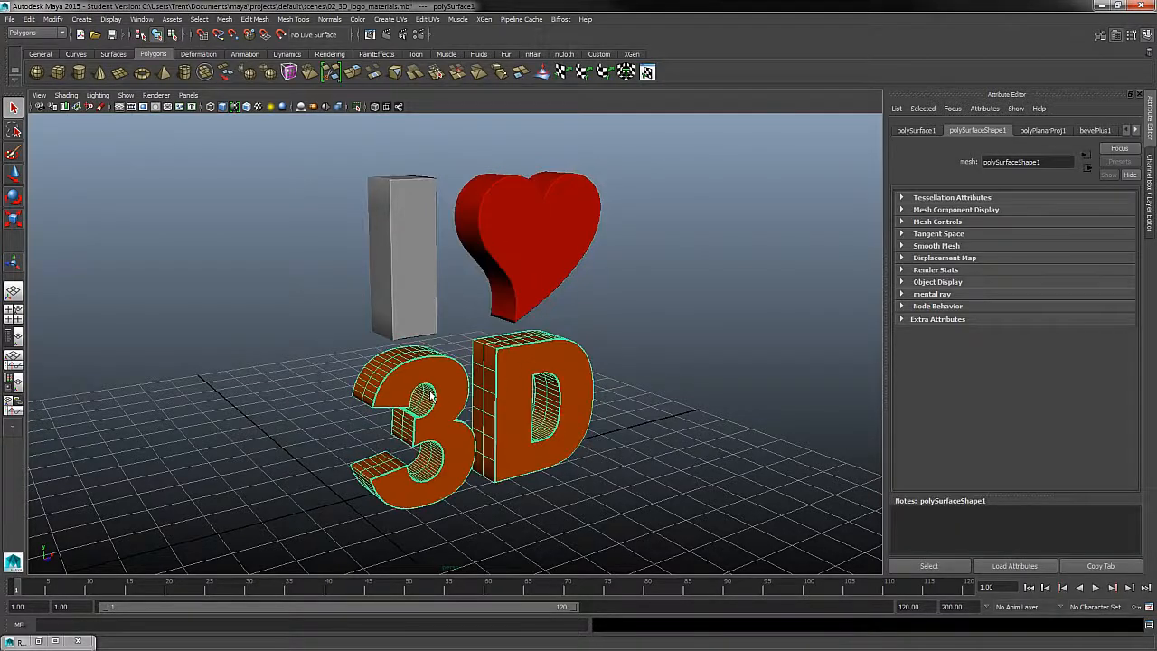
right_click(520, 238)
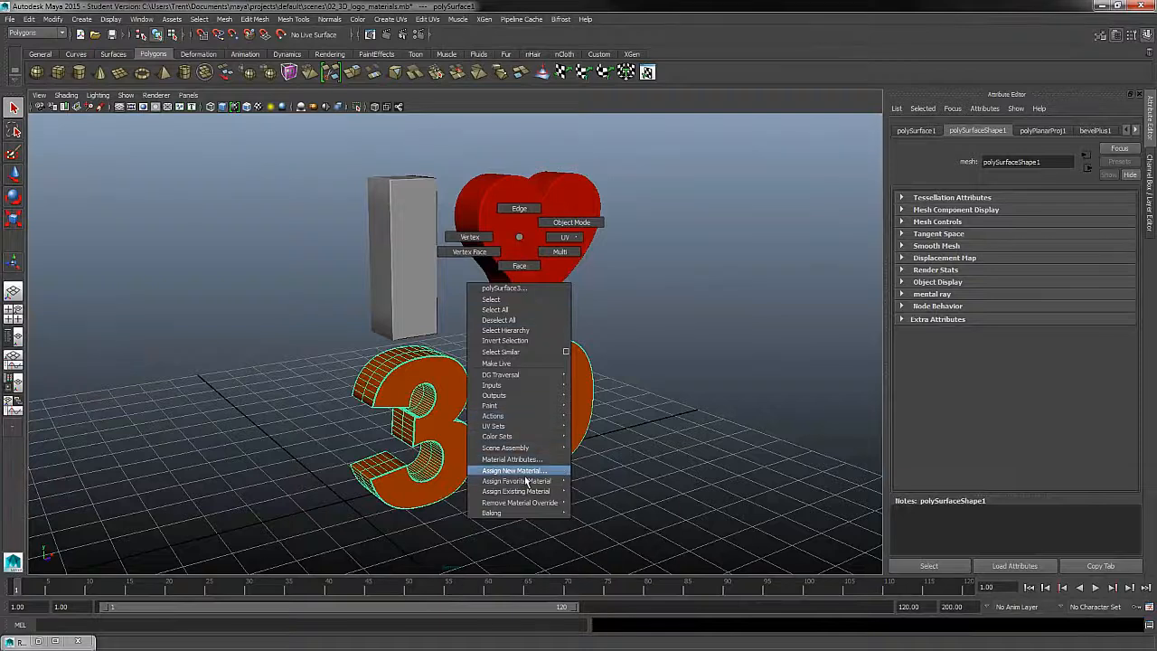
left_click(672, 431)
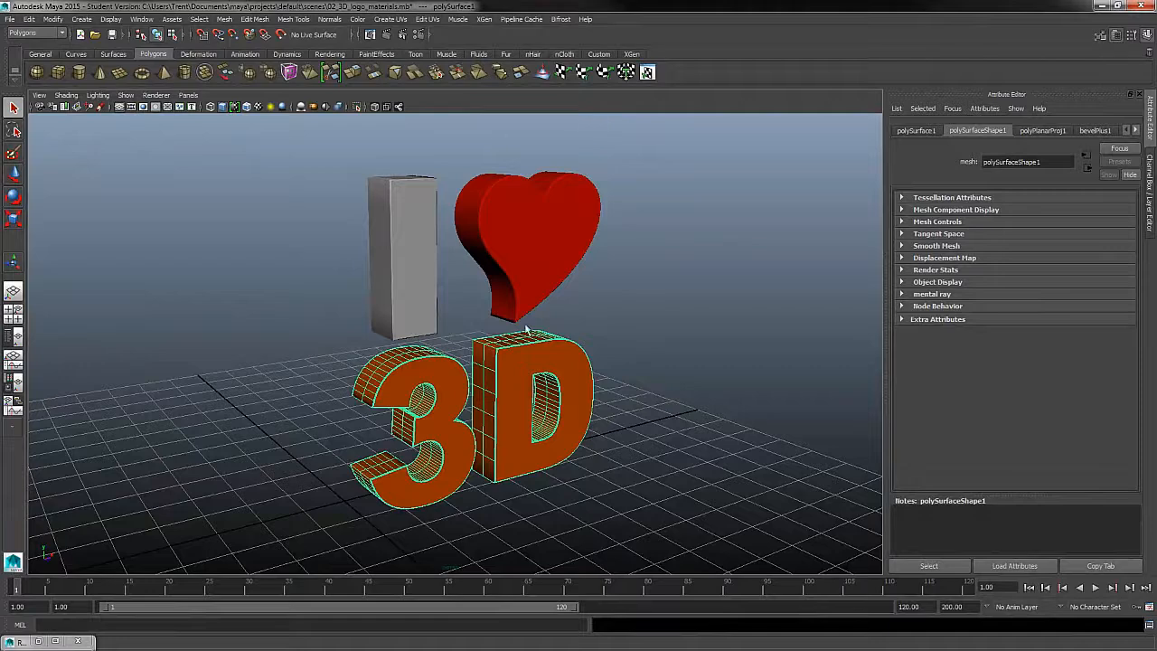
right_click_drag(536, 356, 624, 619)
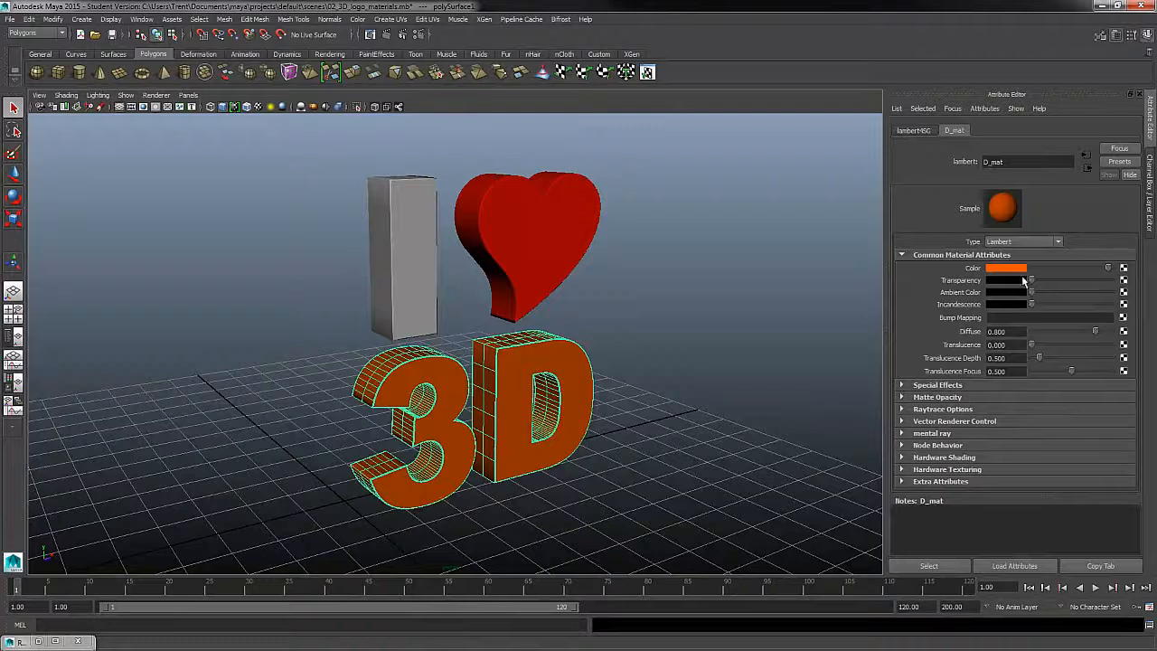
left_click_drag(1025, 282, 933, 287)
Bring the last render back up in the Render View to check it, and minimize the window.
left_click(39, 640)
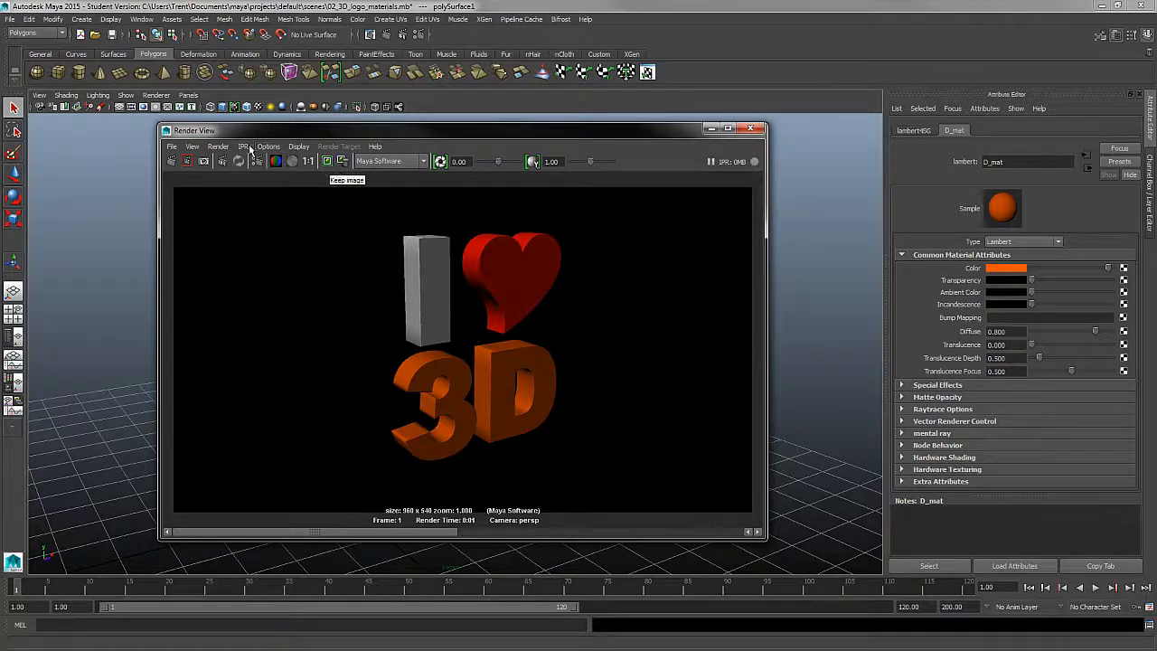
left_click(712, 128)
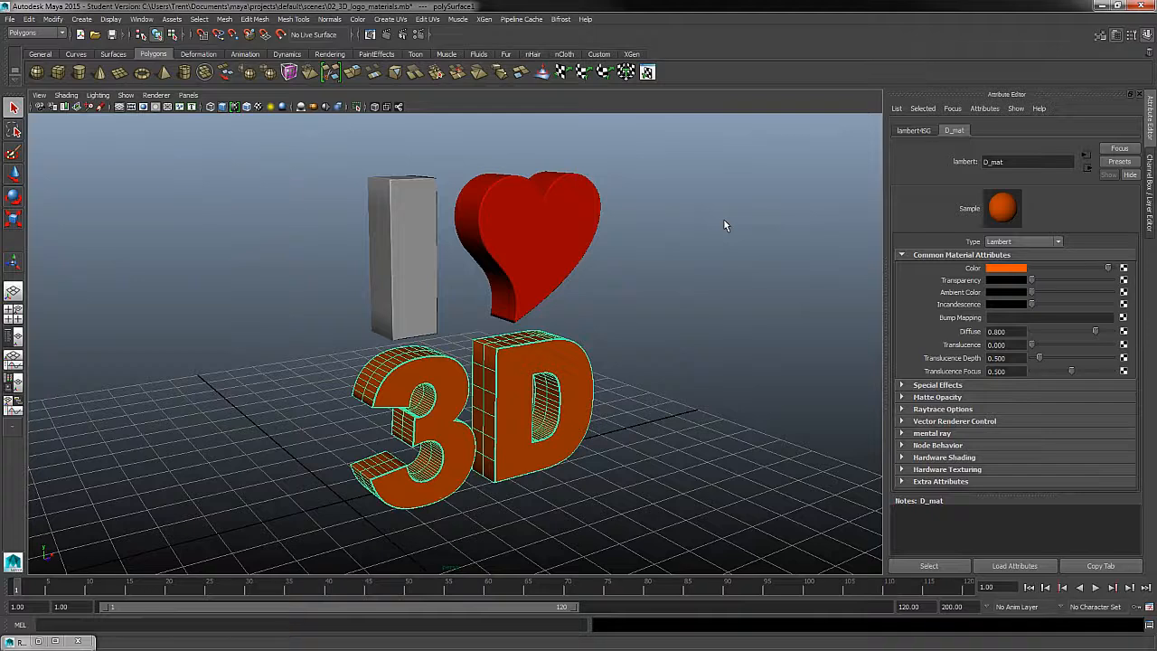